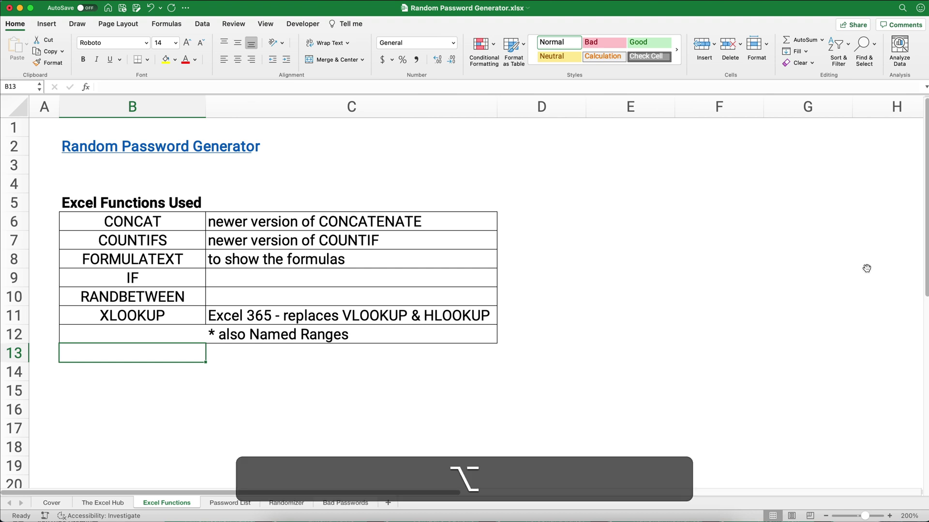
Switch from Excel Functions to the next sheet, Password List, with Option+Right Arrow
key("alt+Right")
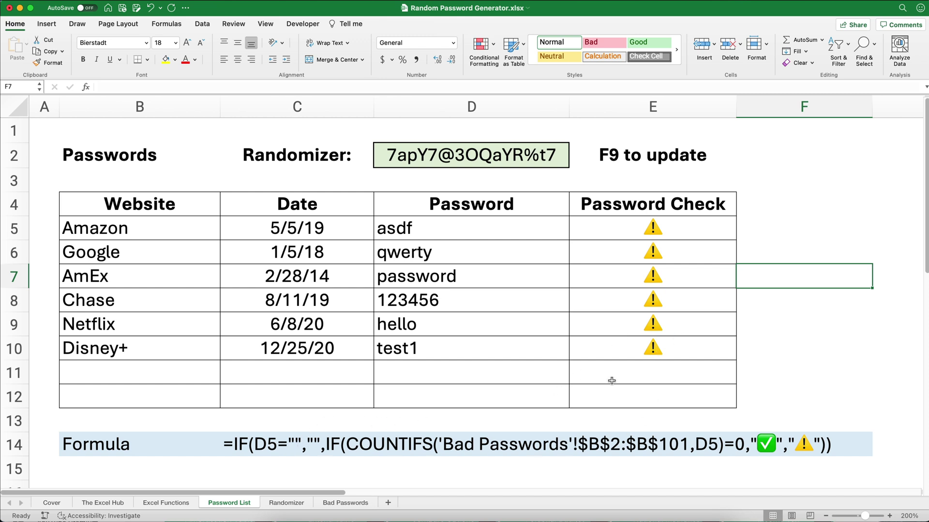
left_click(345, 503)
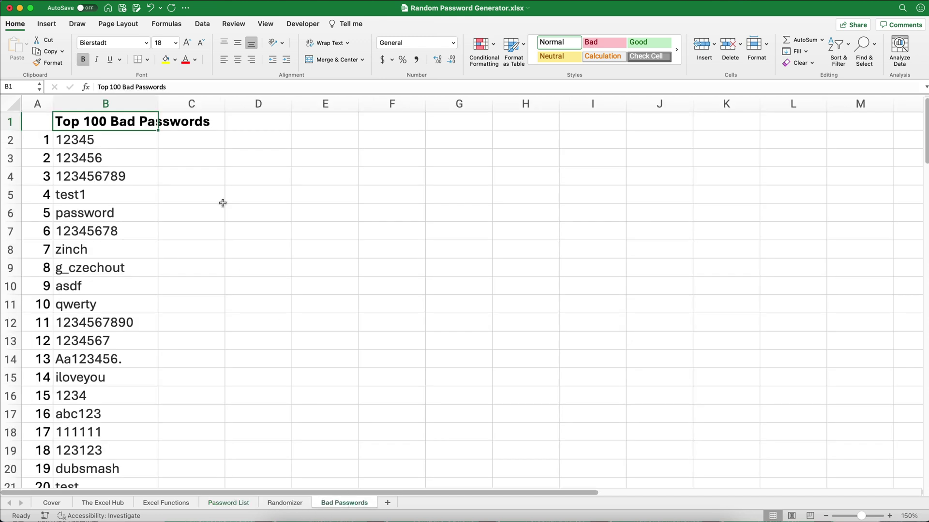
left_click_drag(100, 139, 145, 250)
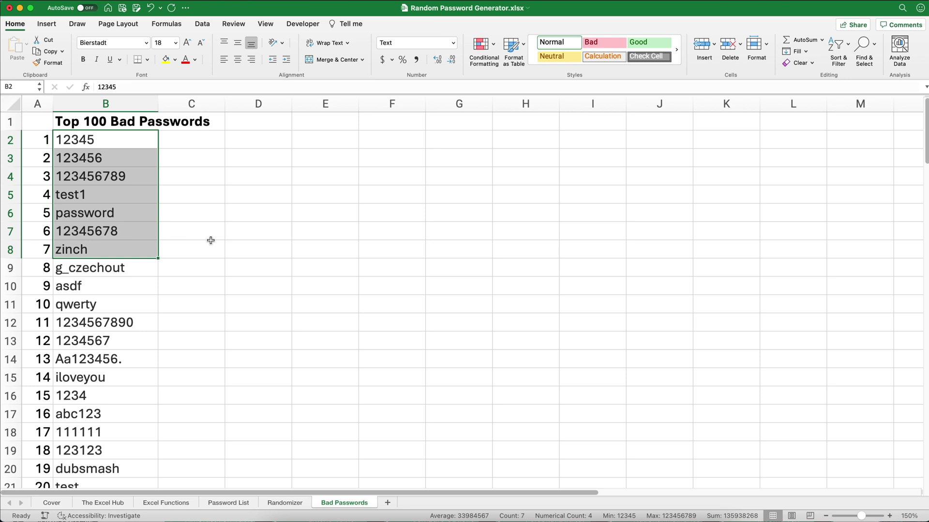
left_click(225, 504)
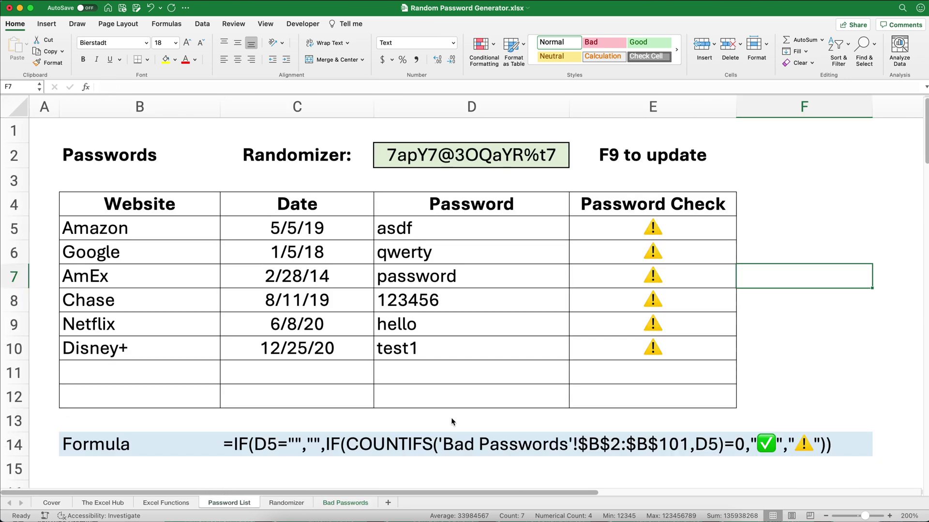
left_click(678, 235)
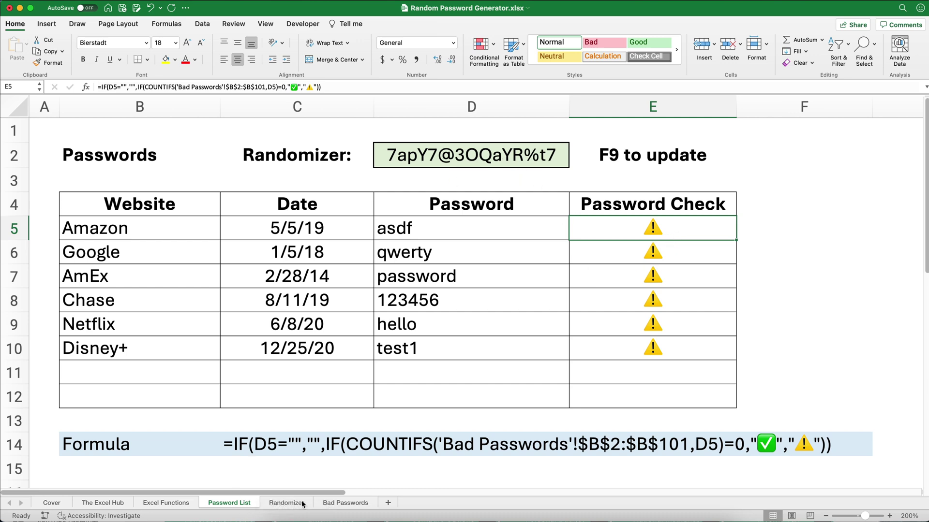
left_click(284, 503)
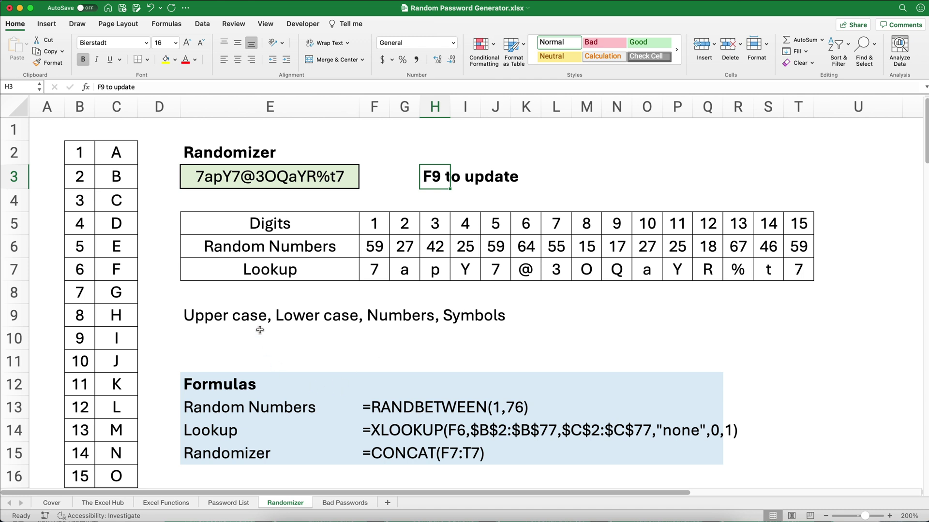
left_click(232, 503)
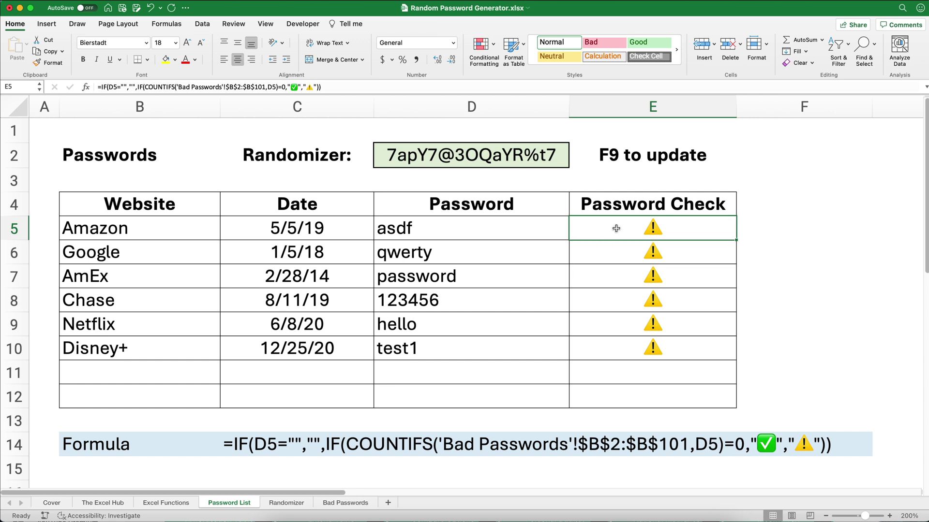
left_click_drag(616, 228, 626, 337)
Clear the Password Check results and the randomizer formula in D2
key("Delete")
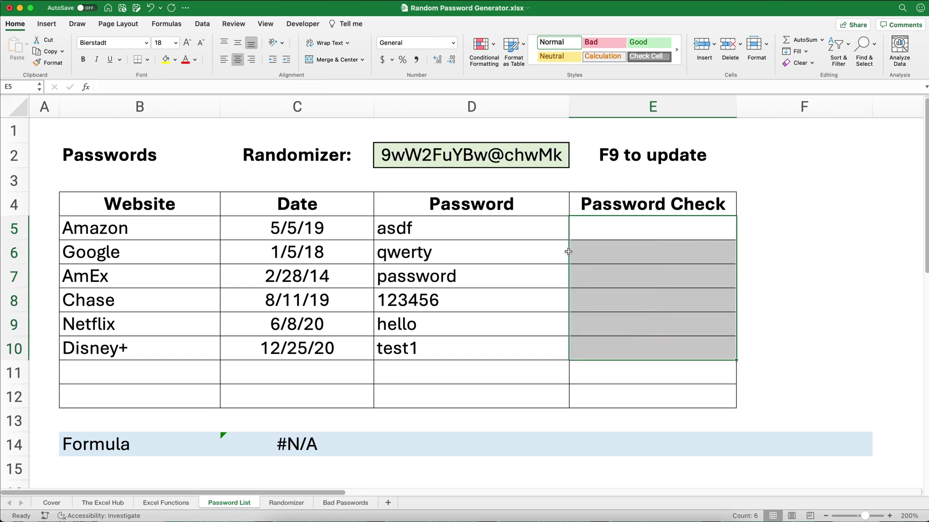
left_click(456, 161)
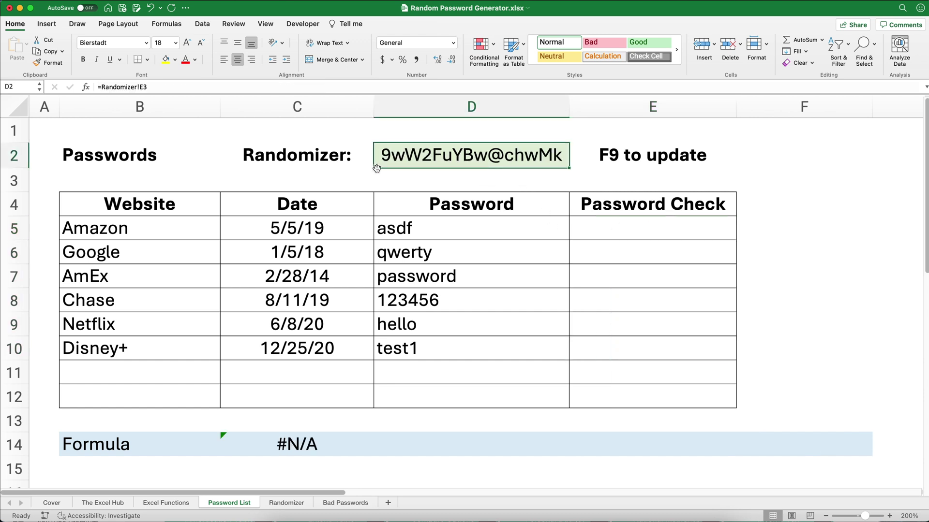
key("Delete")
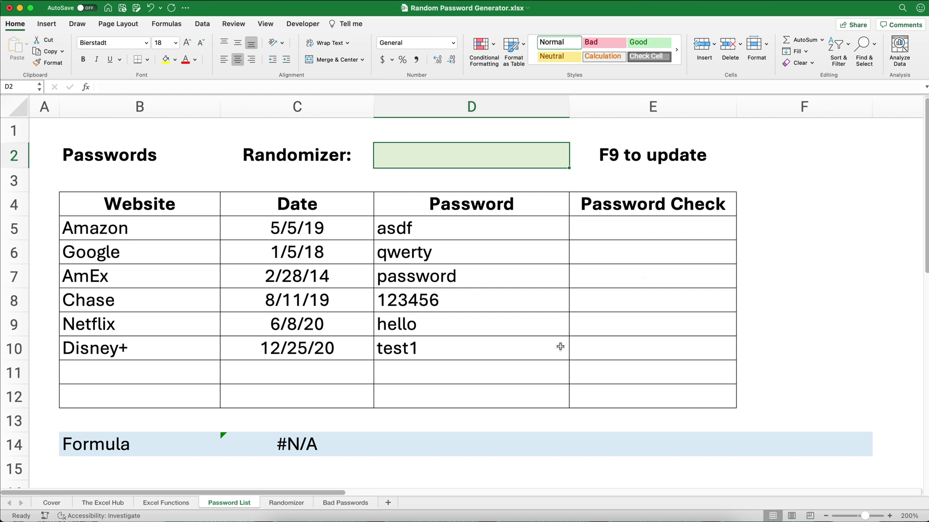
left_click(602, 230)
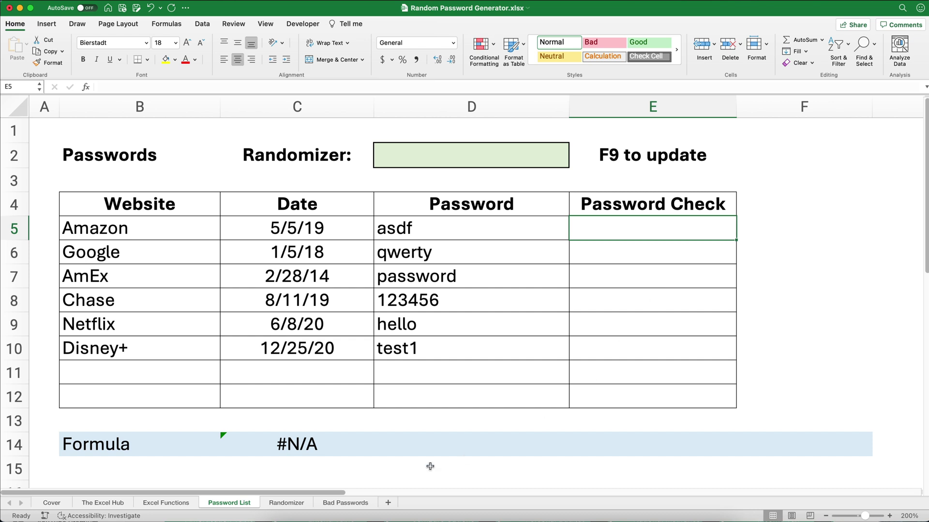
On the Bad Passwords sheet, name the list B2:B101 'passwords' in the Name Box
left_click(351, 506)
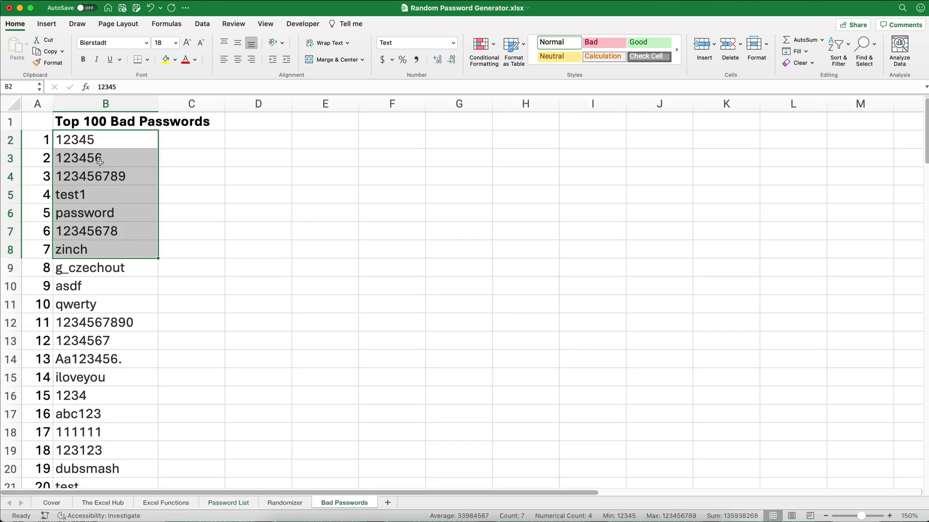
left_click(102, 143)
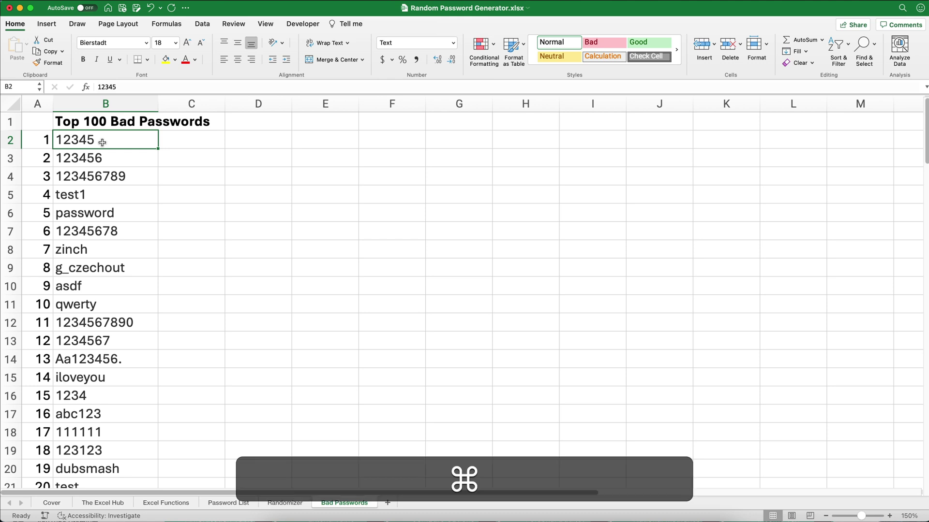
key("super+shift+Down")
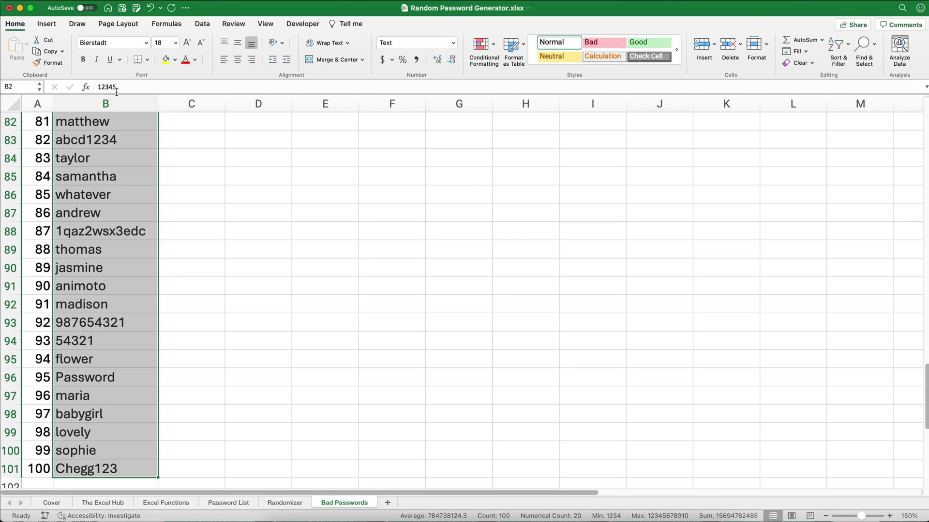
left_click(28, 89)
type("passwords")
Verify the passwords range by selecting it from the Name Box's defined names
scroll(167, 208, "up", 20)
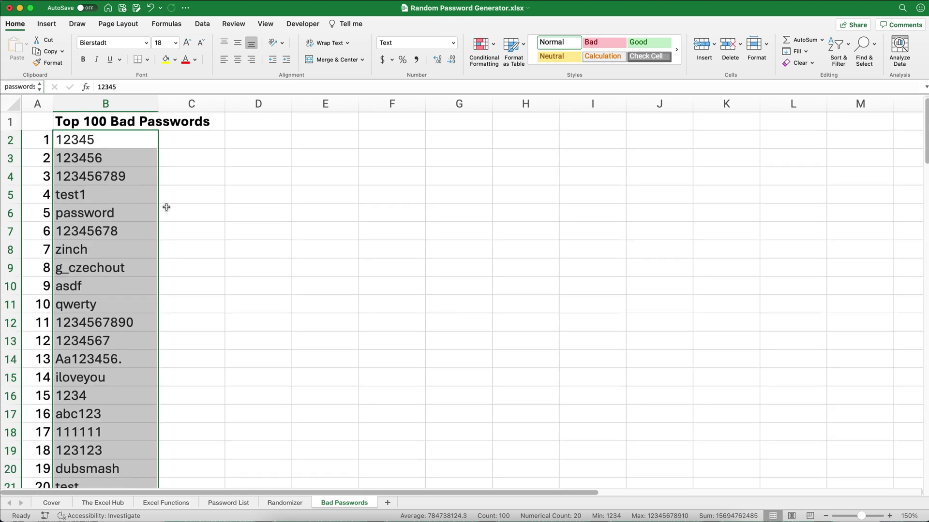
left_click(235, 222)
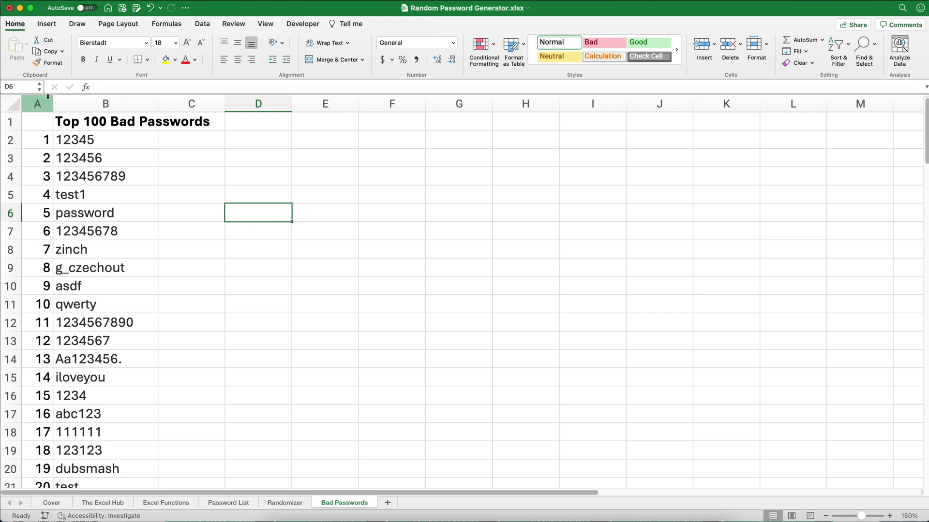
left_click(85, 142)
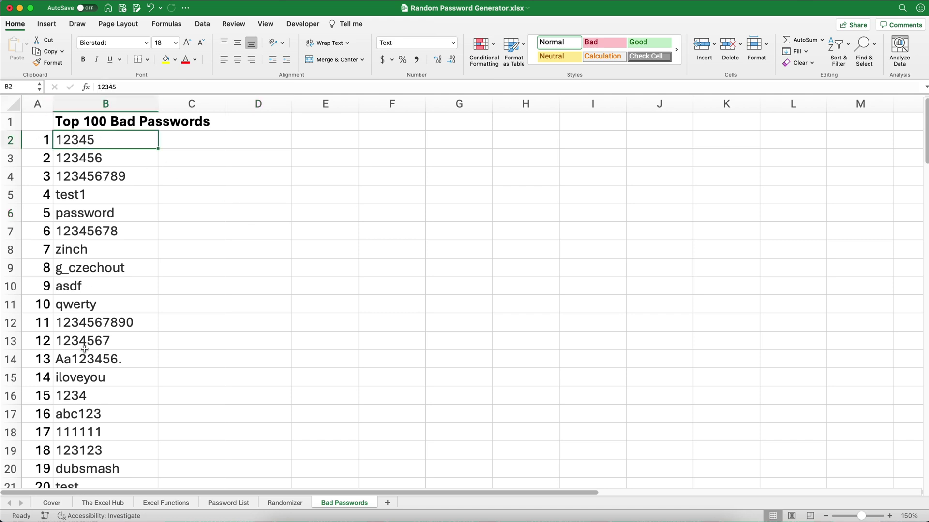
left_click(40, 87)
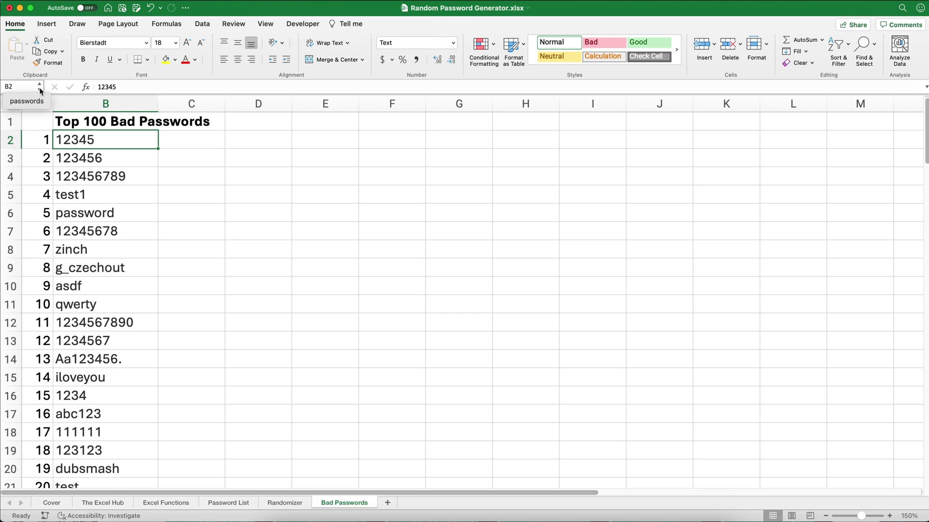
left_click(34, 102)
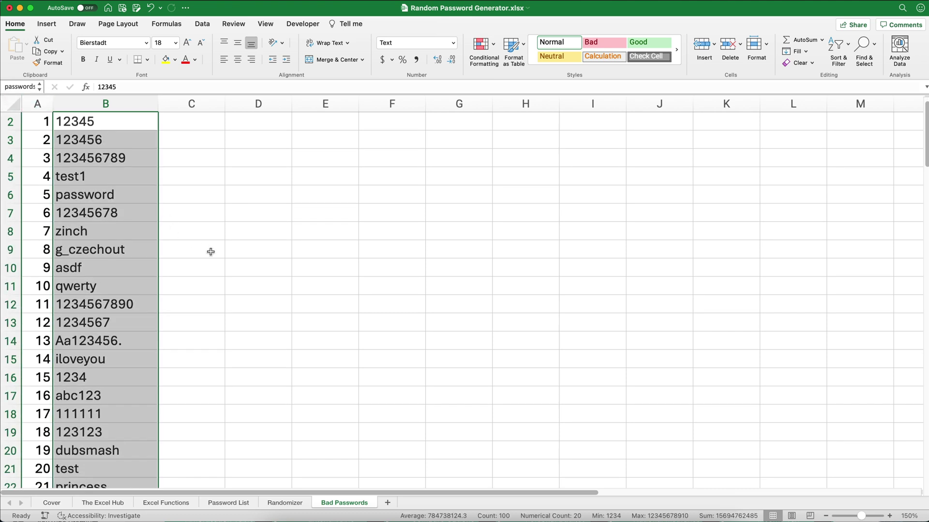
scroll(189, 303, "down", 5)
scroll(190, 303, "down", 8)
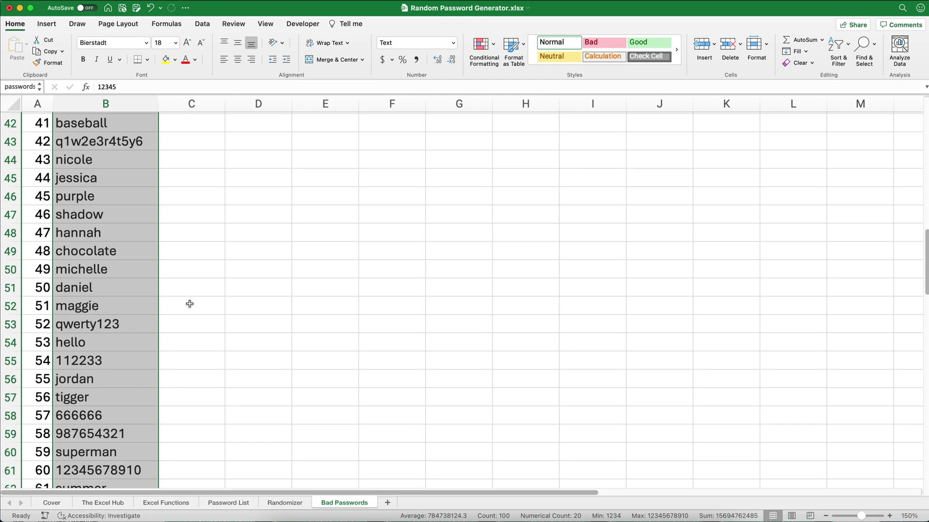
scroll(265, 298, "up", 4)
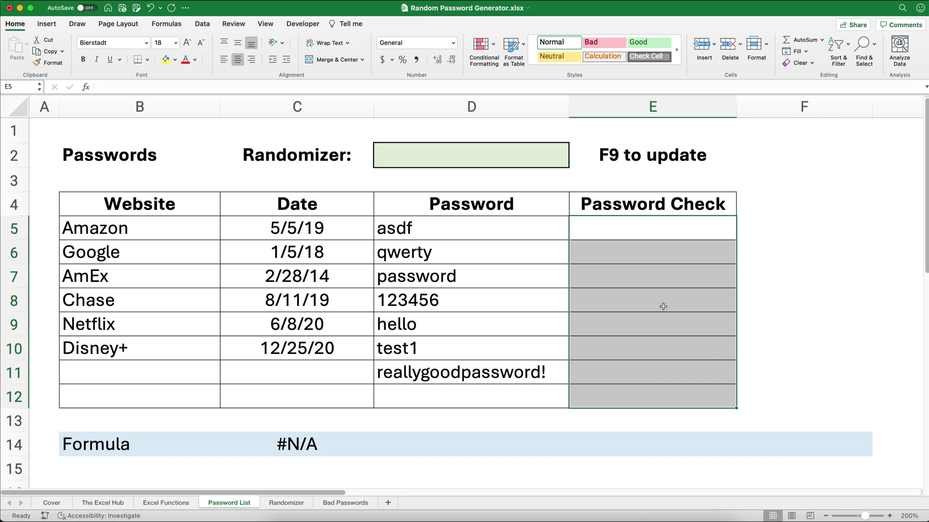
left_click(612, 225)
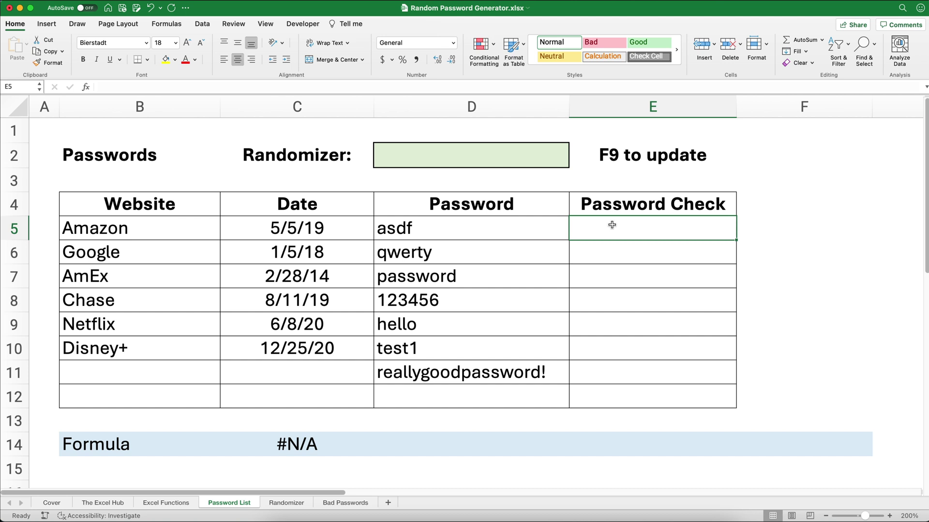
left_click(417, 233)
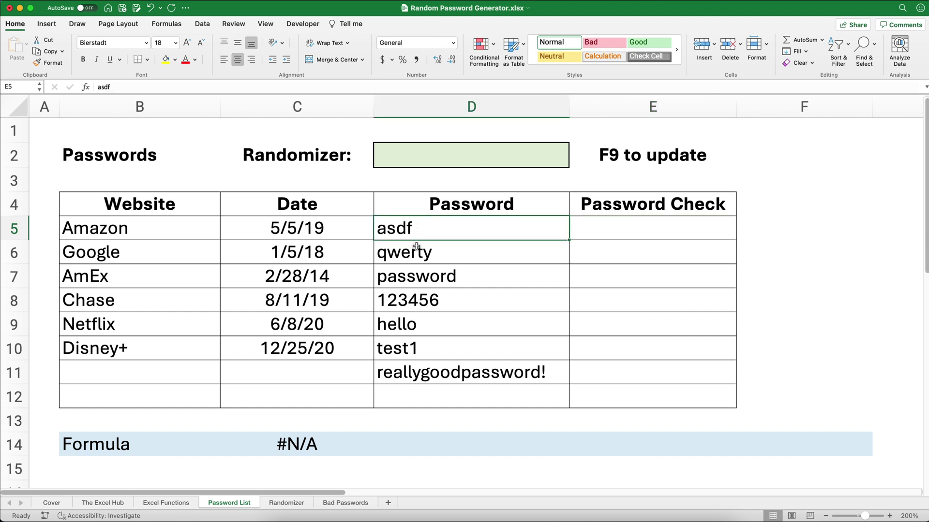
left_click_drag(416, 246, 435, 351)
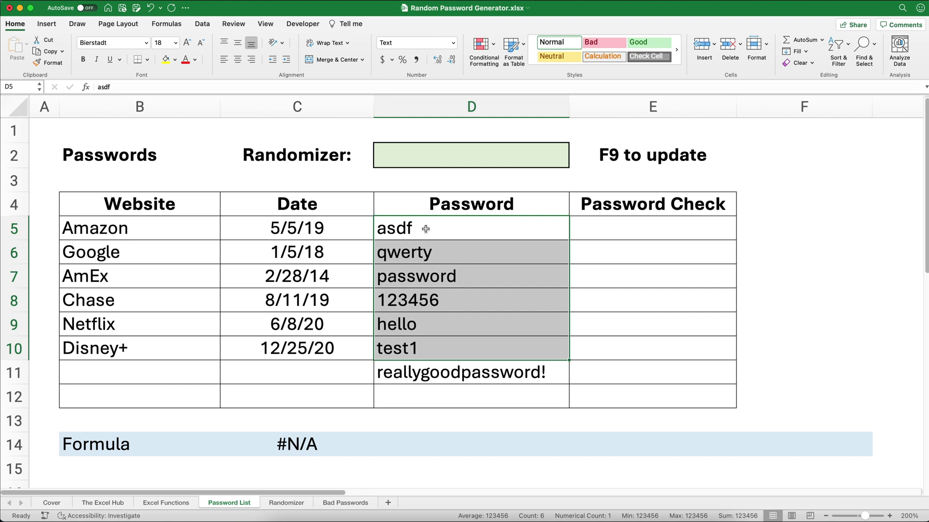
left_click_drag(425, 229, 427, 345)
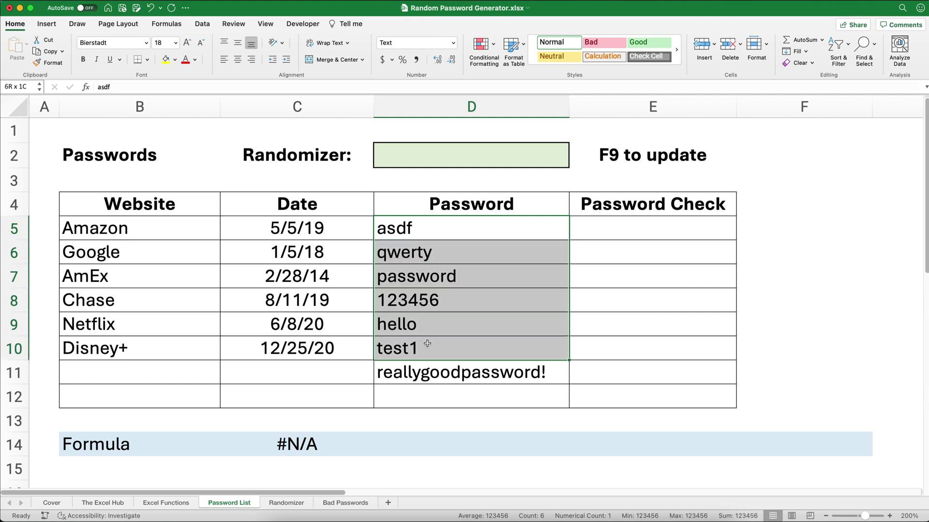
left_click(424, 374)
left_click(439, 398)
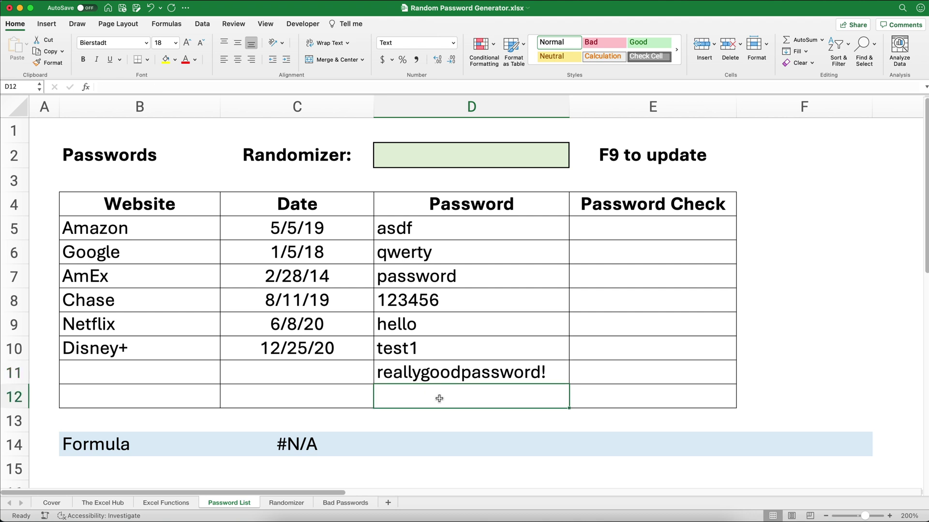
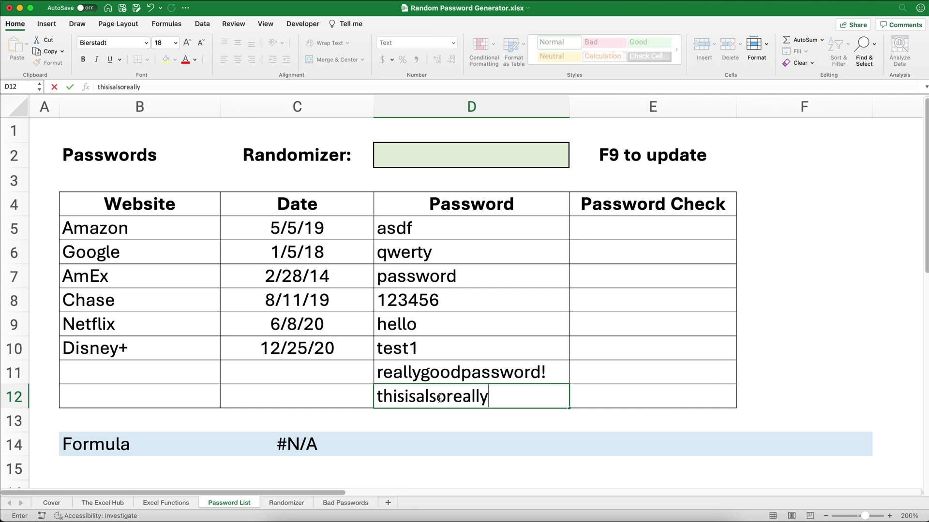
key("Return")
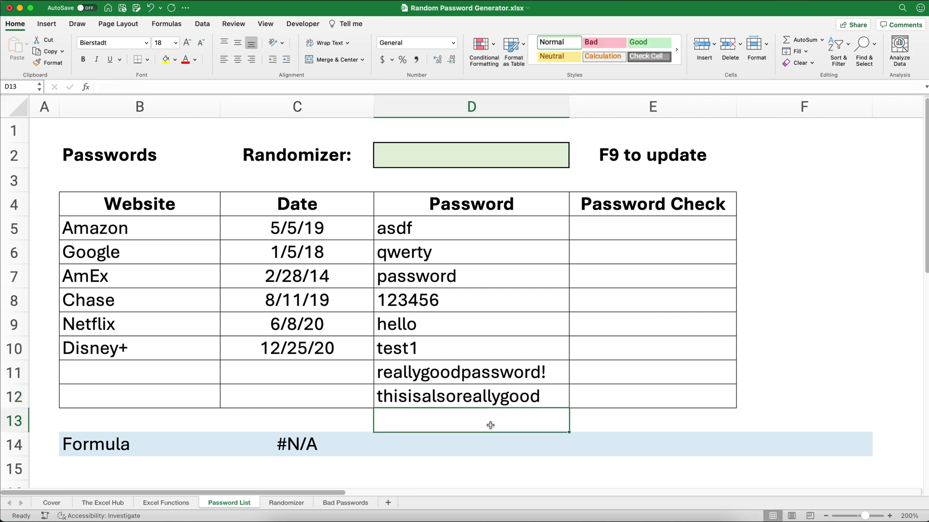
left_click(471, 375)
left_click(470, 393, "shift")
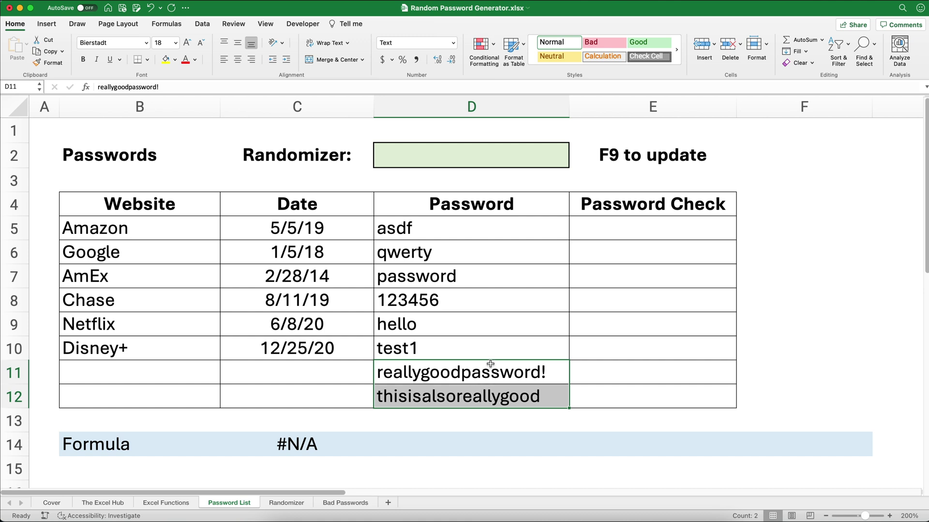
left_click(618, 231)
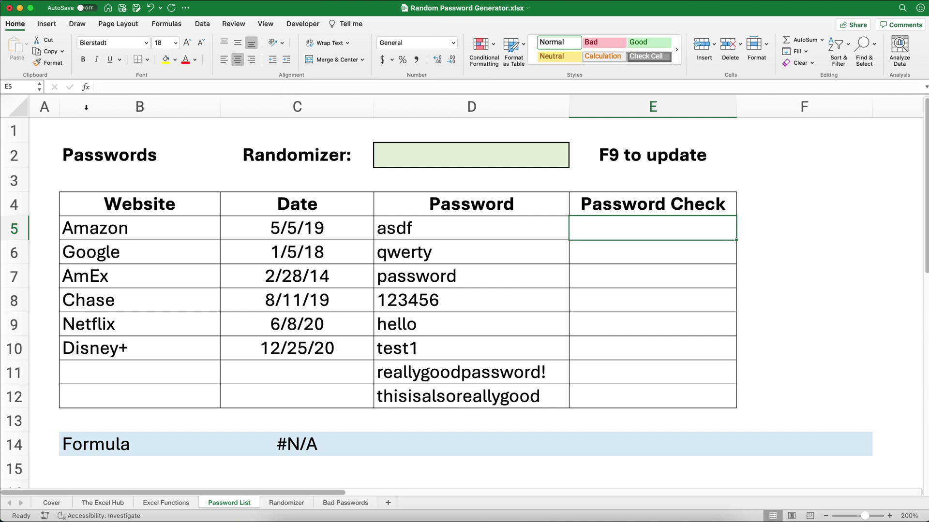
Enter =COUNTIFS(passwords,D5) in E5 using the Formula Builder
left_click(86, 88)
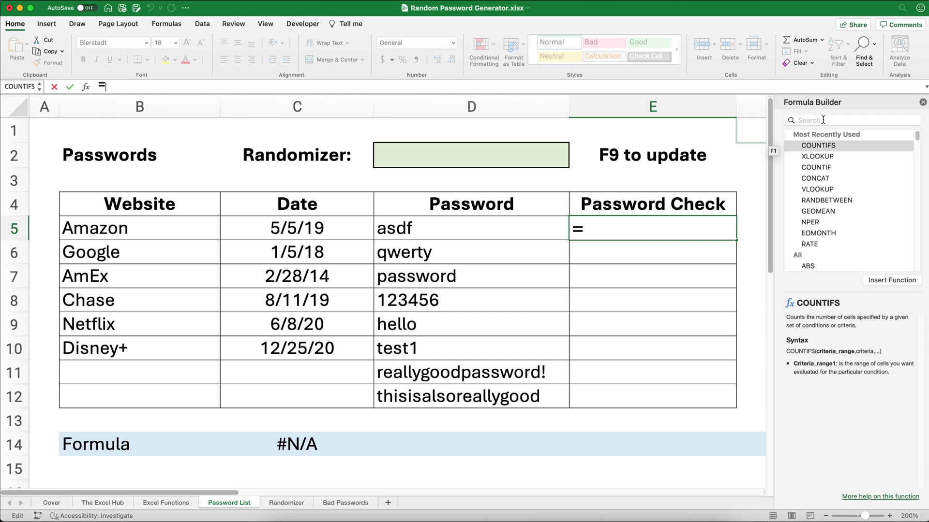
double_click(826, 145)
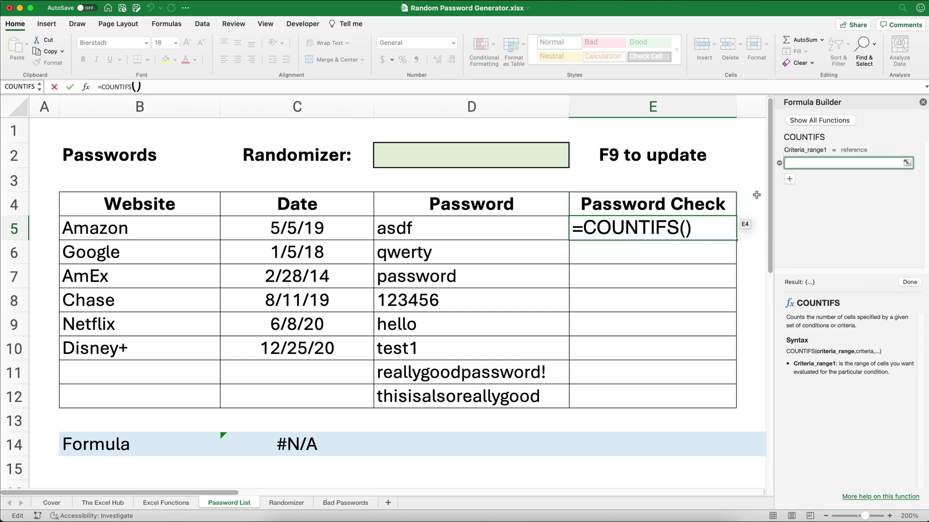
left_click(805, 164)
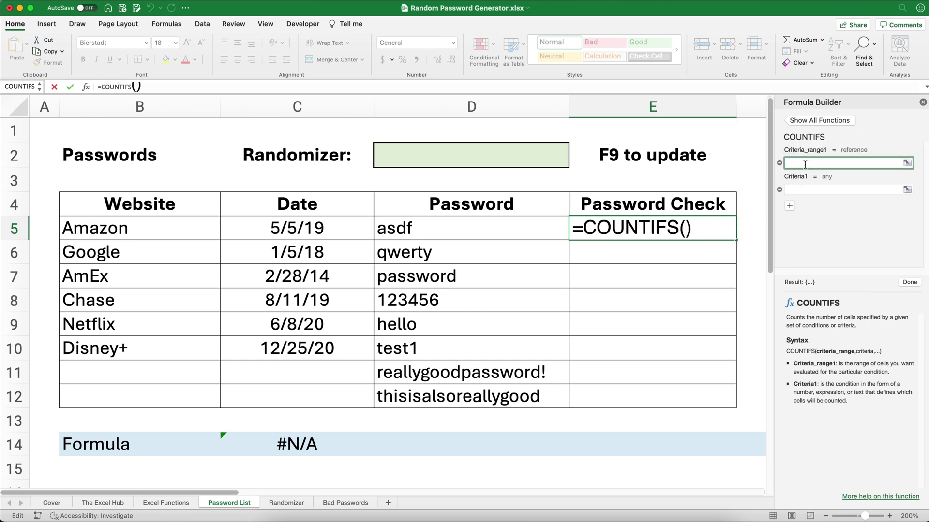
type("passwords")
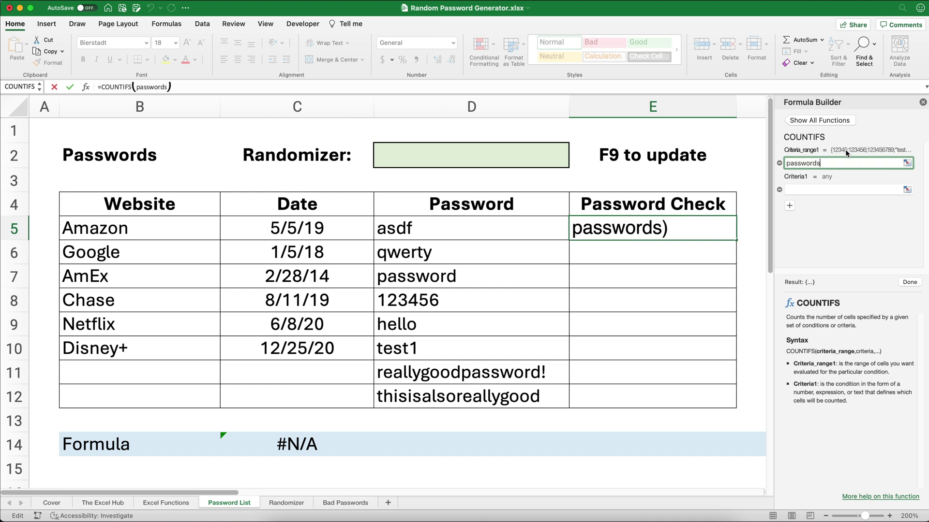
left_click(812, 190)
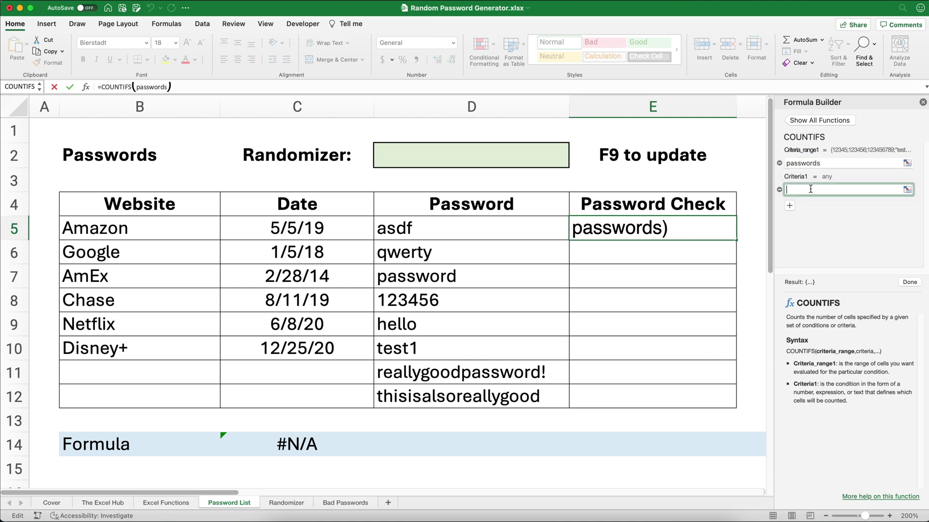
left_click(499, 235)
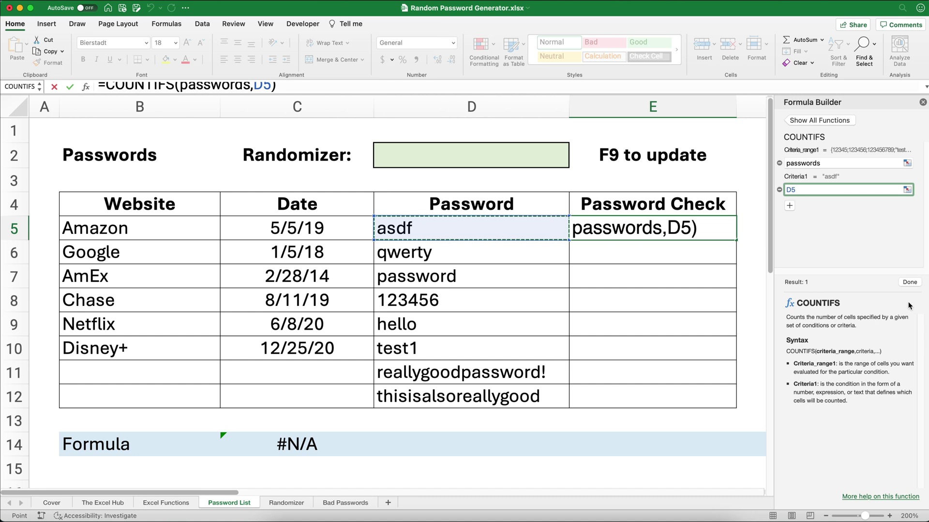
left_click(909, 283)
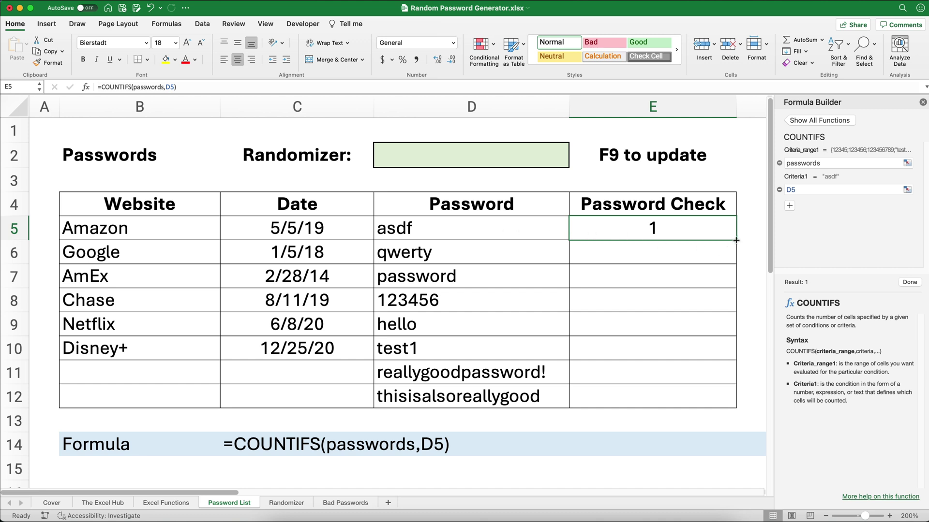
Fill the COUNTIFS check down to E12 and confirm rows 11 and 12 show 0
left_click_drag(736, 239, 738, 403)
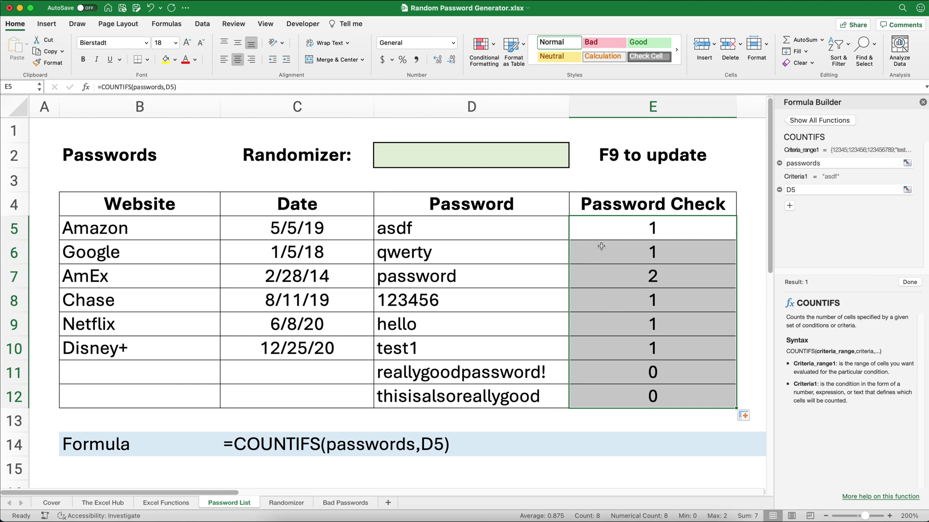
left_click(619, 377)
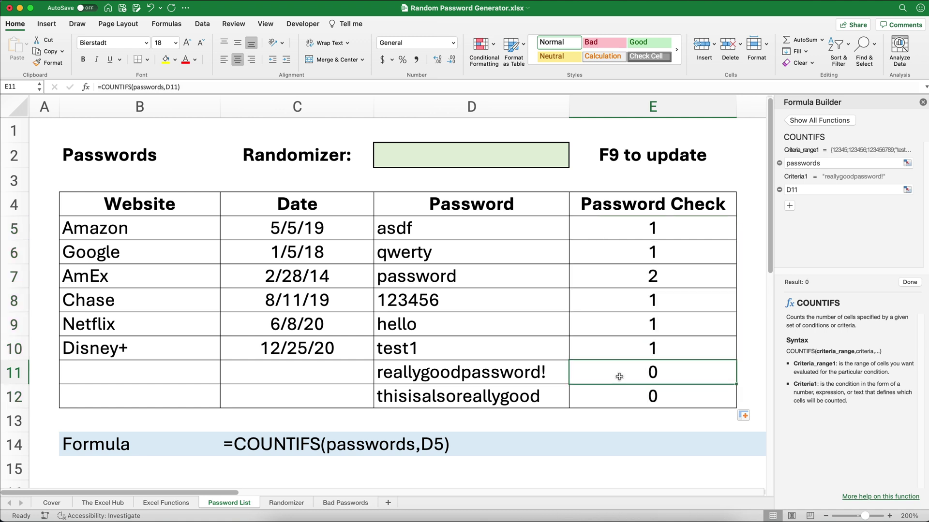
left_click(623, 396)
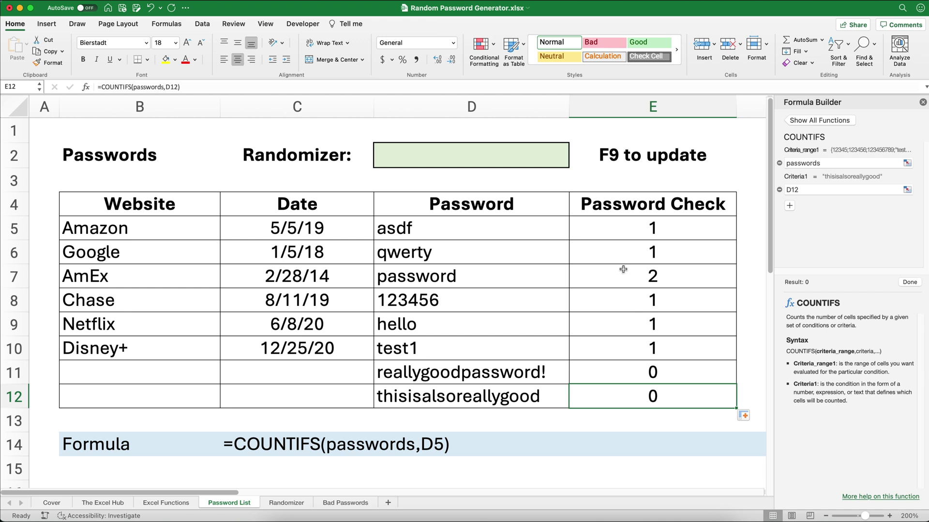
left_click(623, 230)
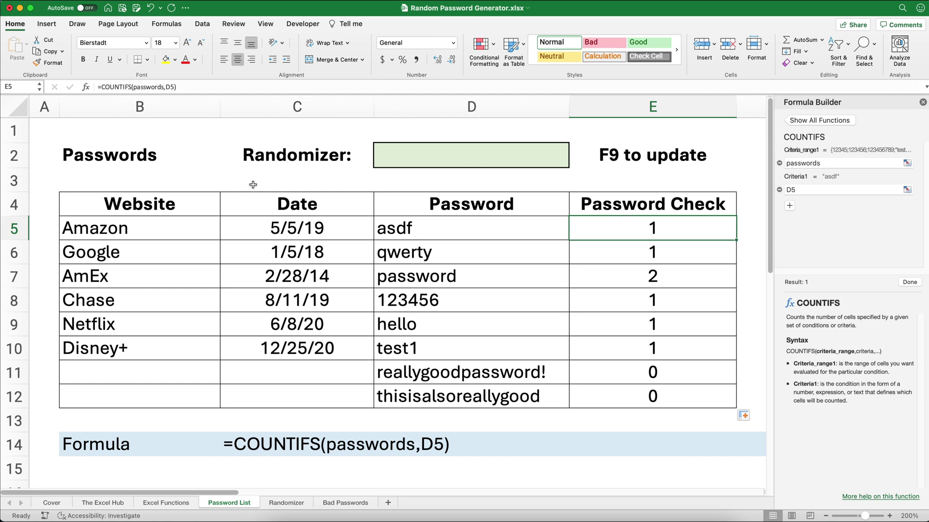
left_click(103, 88)
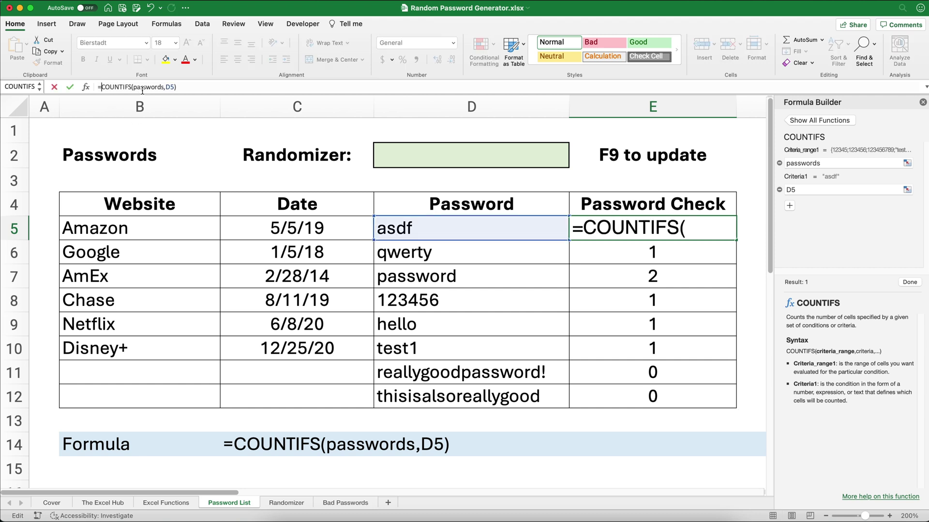
Edit E5 to start =if(COUNTIFS(passwords,D5)=0," and bring up the Character Viewer
type("if(")
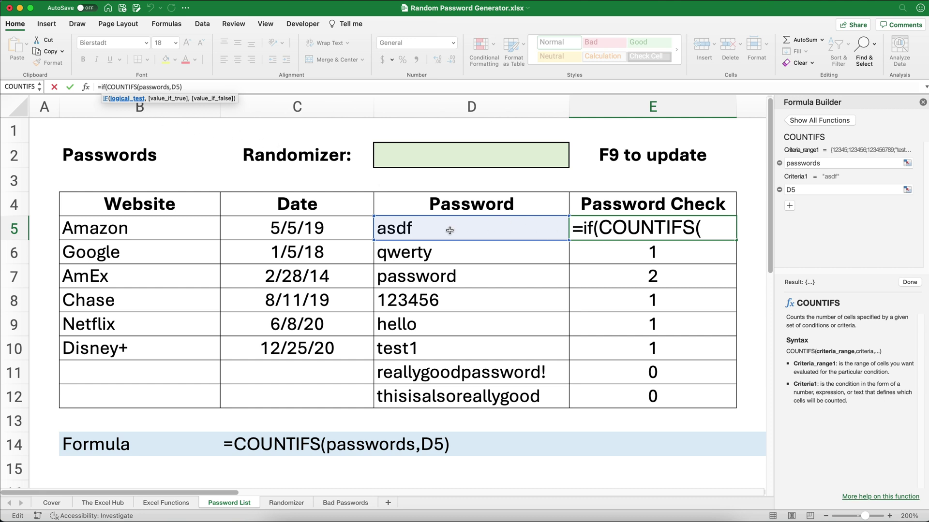
left_click(200, 86)
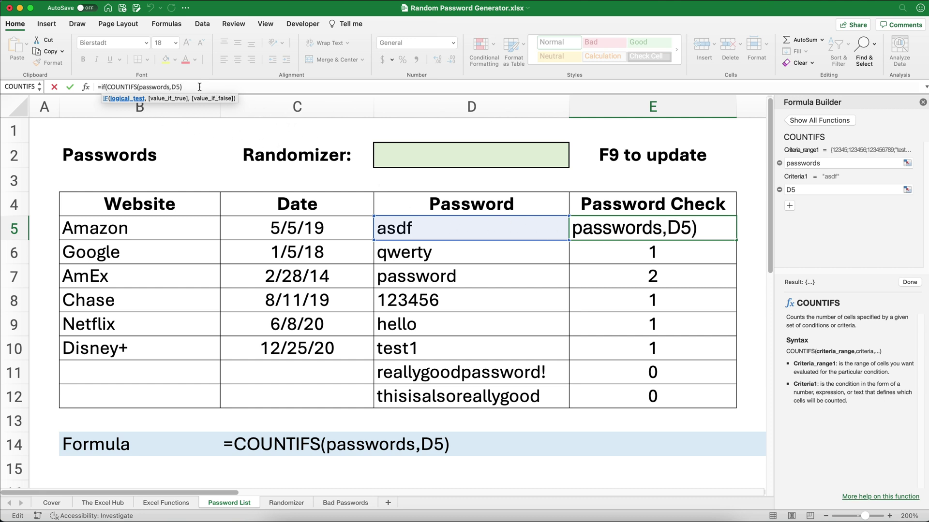
type("=")
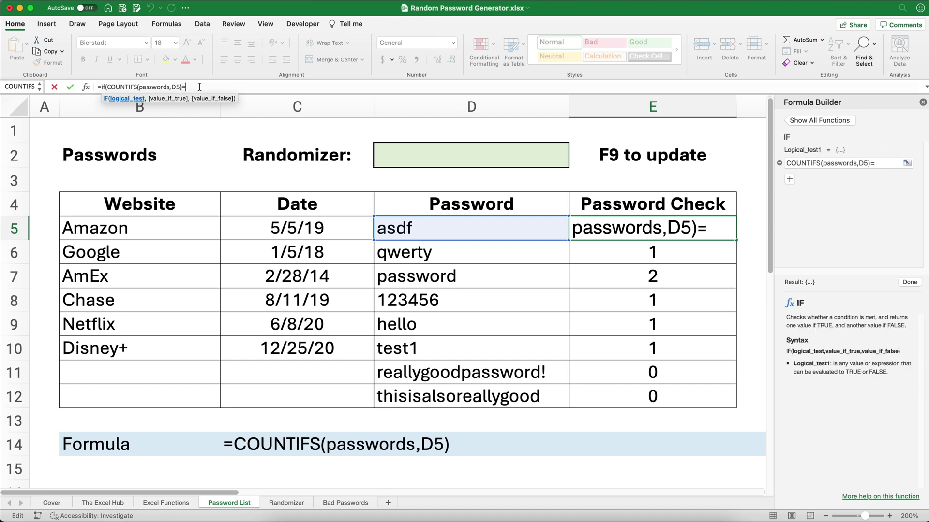
type("0")
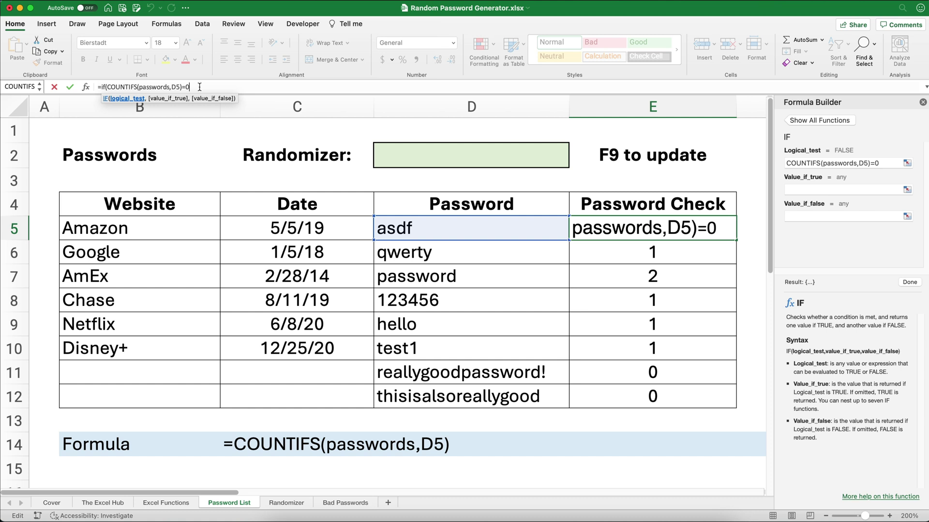
type(",")
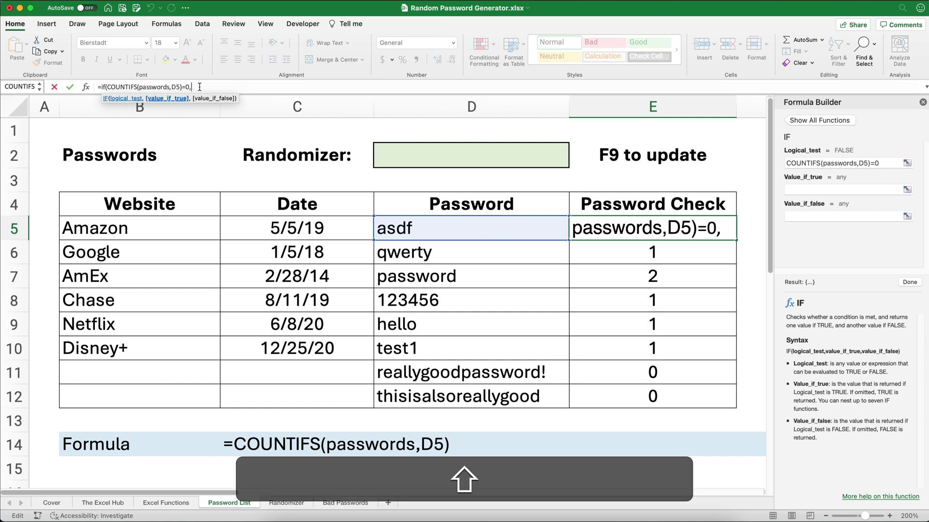
type("\"")
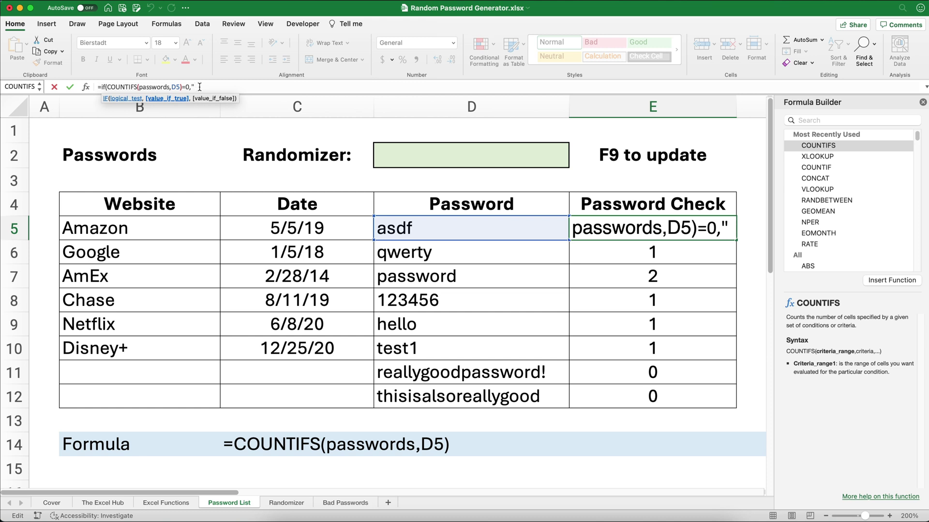
key("ctrl+super")
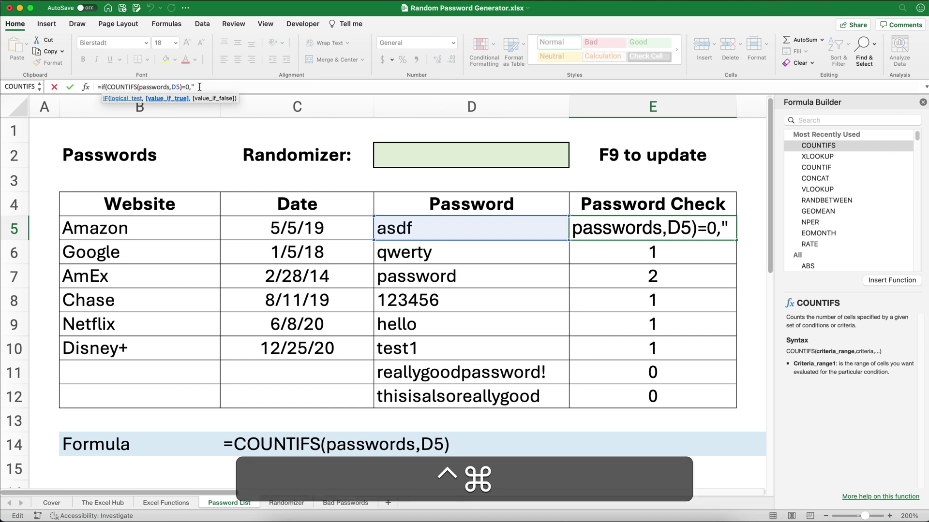
key("ctrl+super+space")
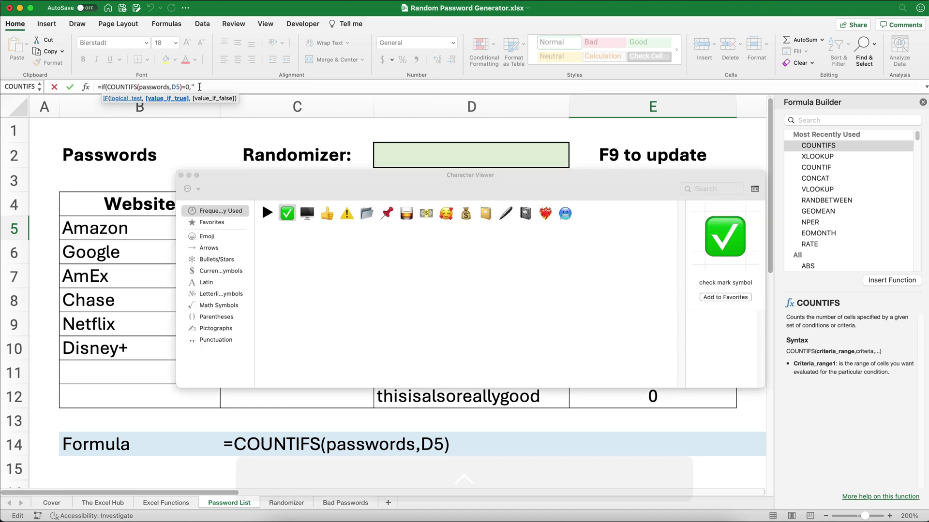
Complete E5 as =IF(COUNTIFS(passwords,D5)=0,"✅","⚠️") using check and warning emoji
left_click(286, 216)
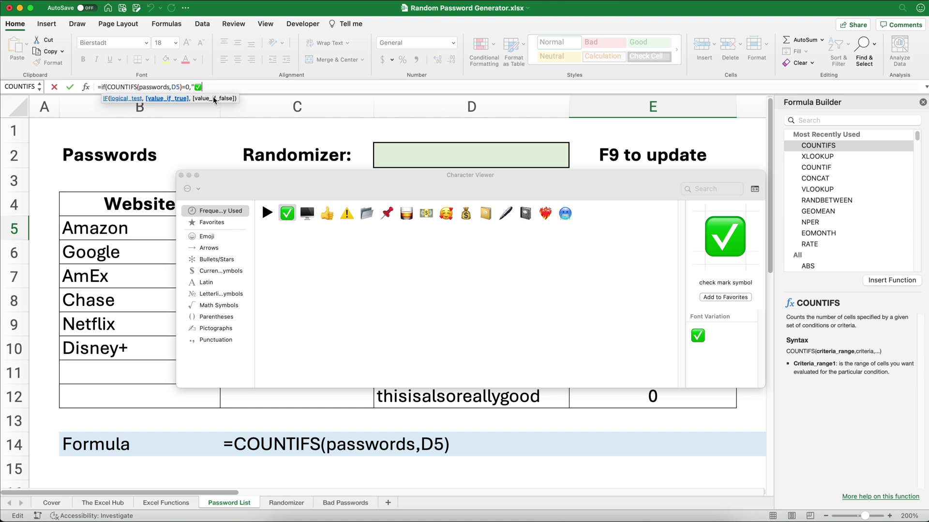
key("shift")
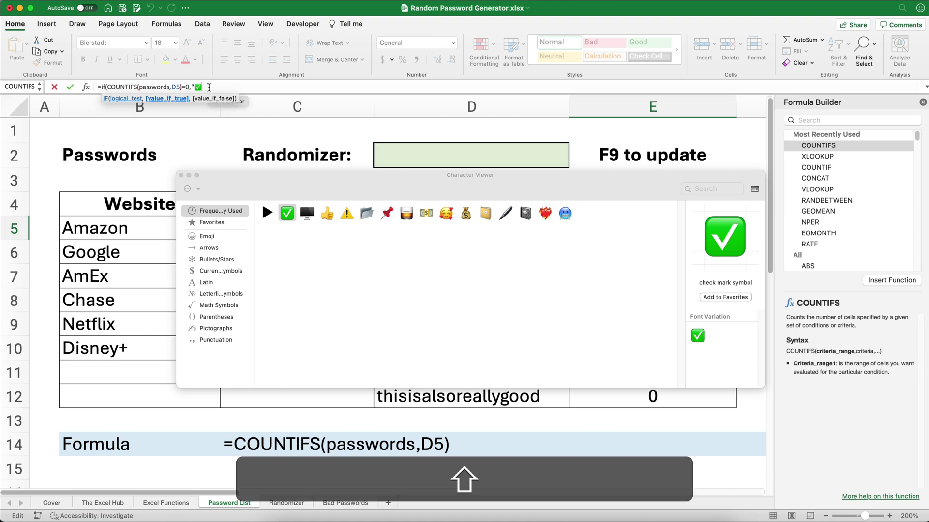
type("\"")
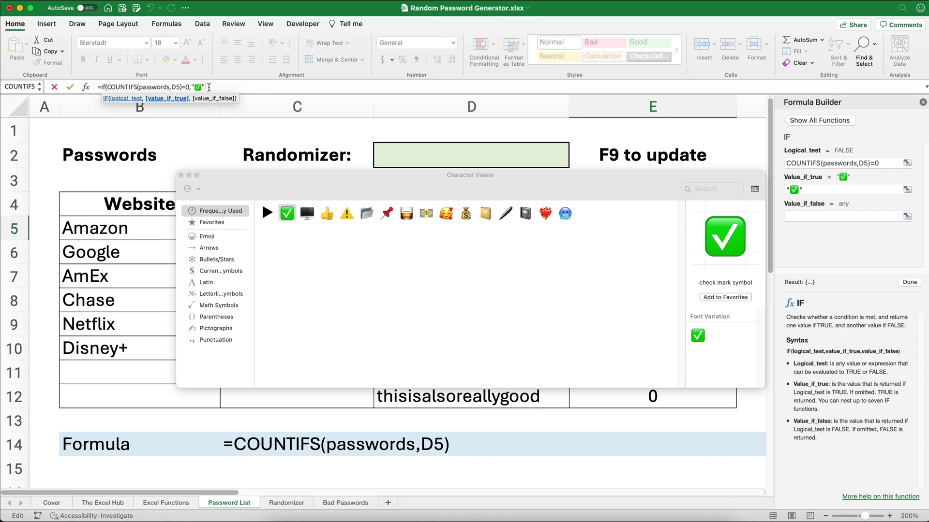
type(",")
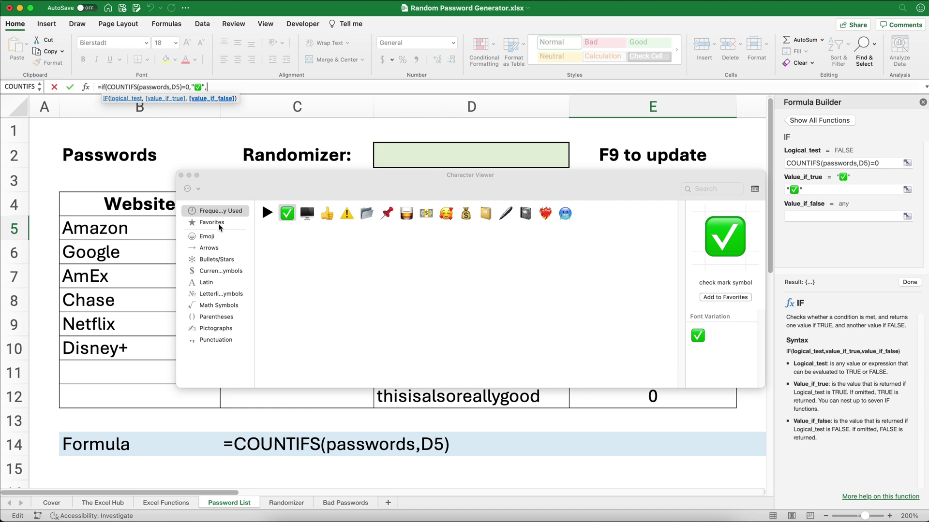
left_click(346, 217)
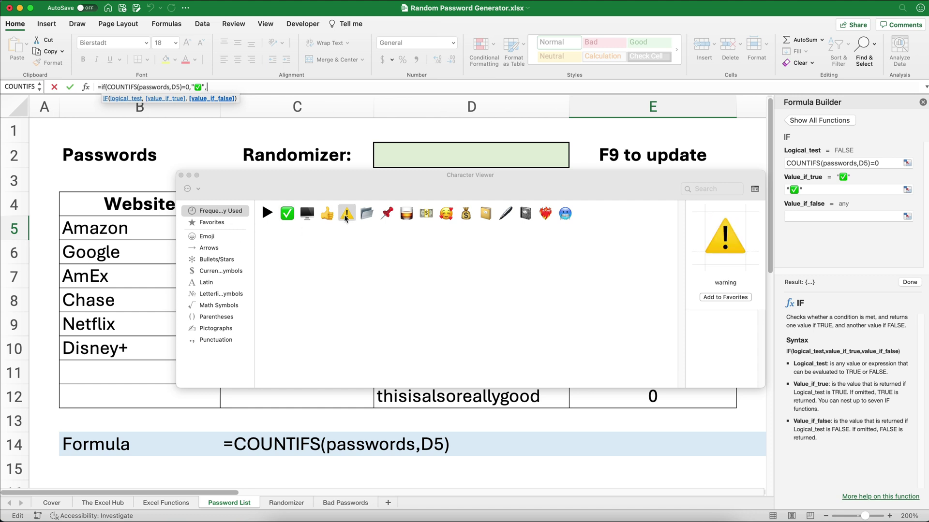
double_click(346, 217)
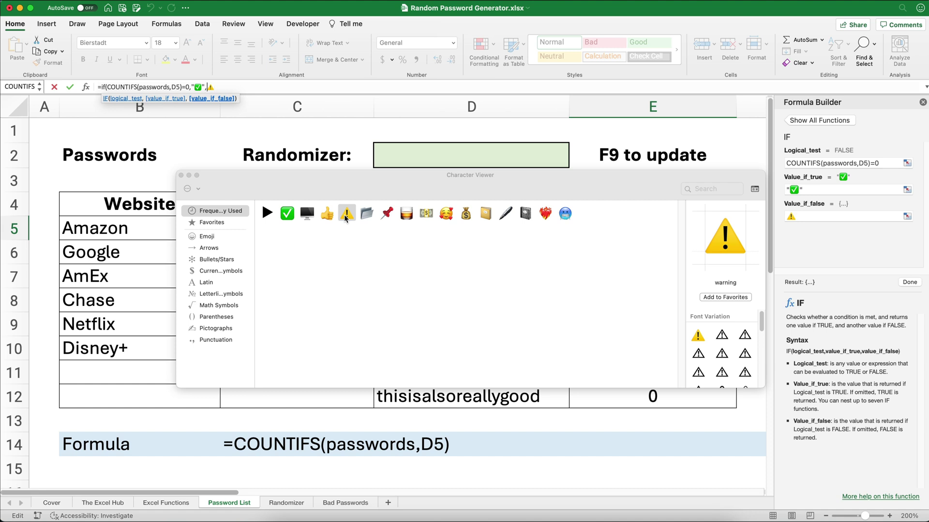
type("\"")
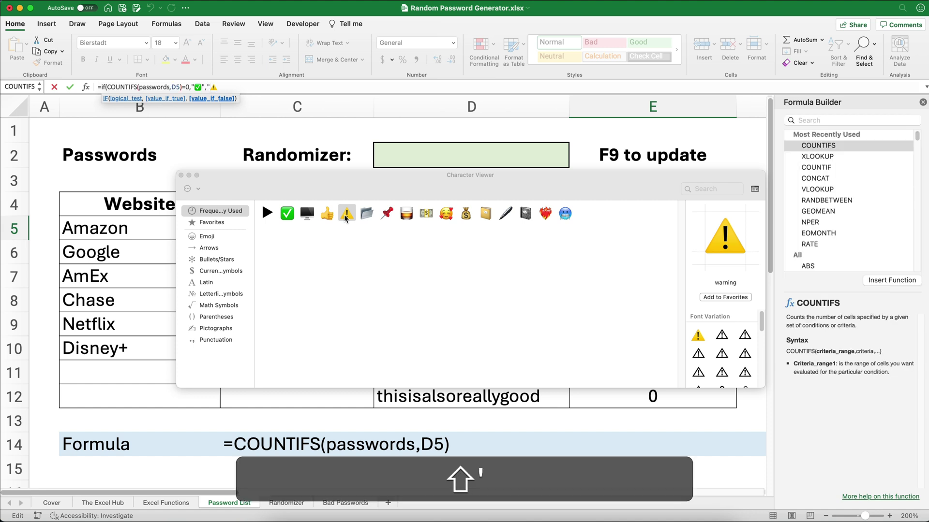
key("Right")
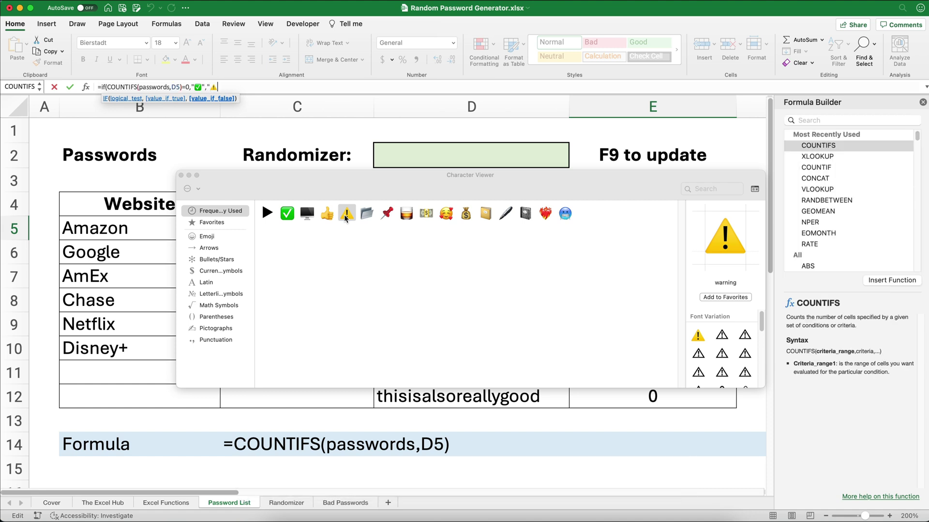
type("\"")
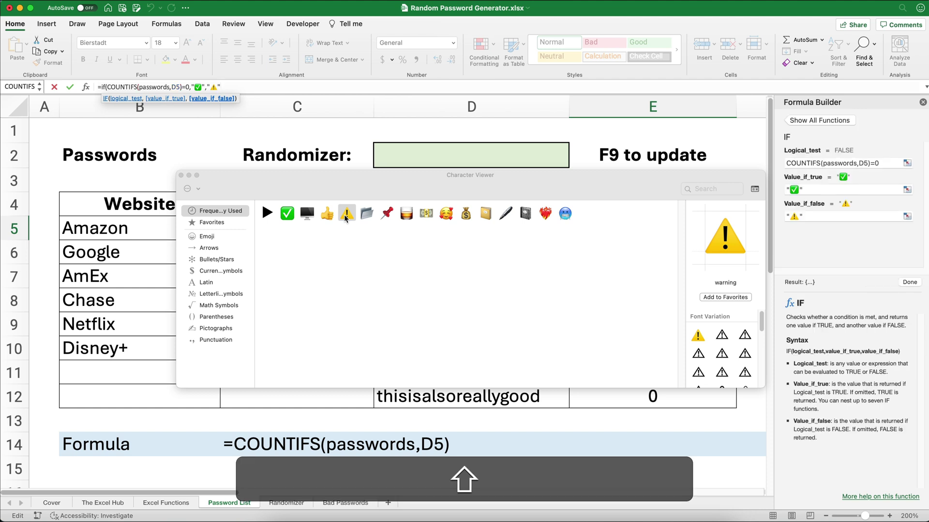
type(")")
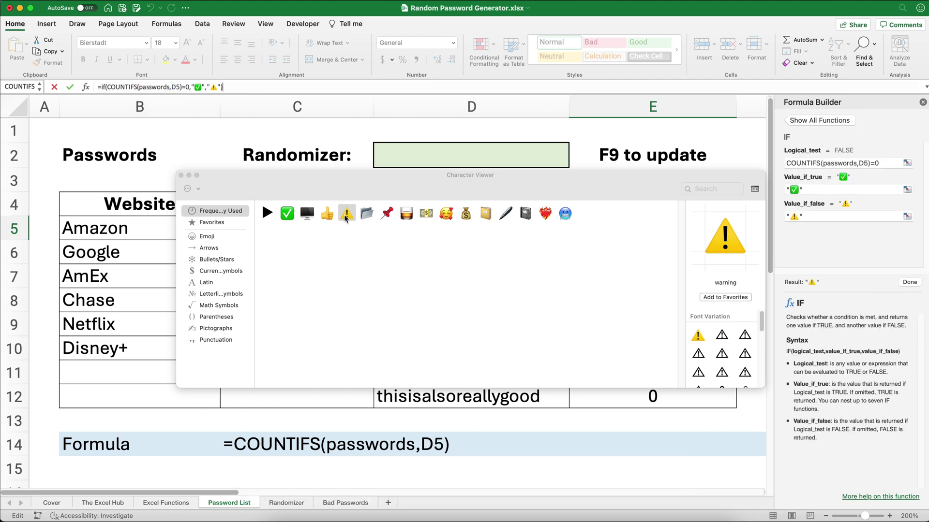
key("Return")
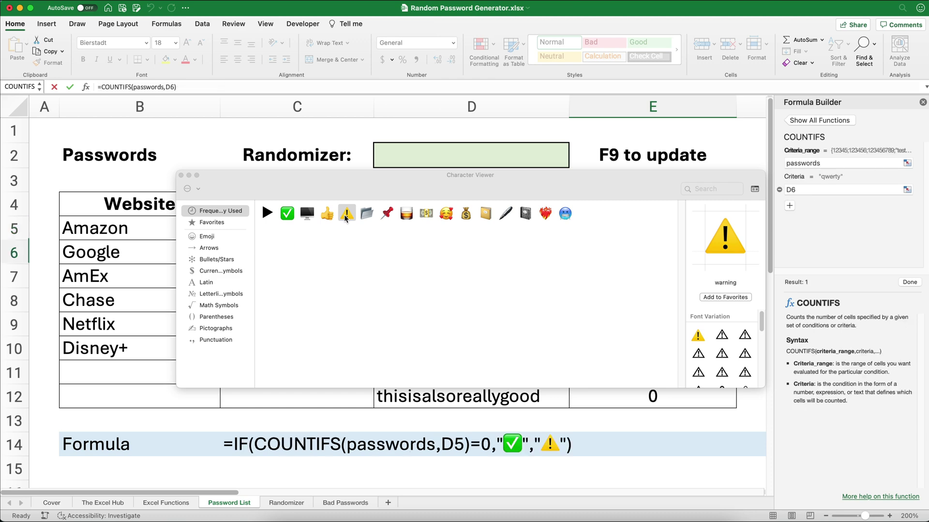
Close the Character Viewer and fill E5's emoji check down to E12
left_click(181, 176)
left_click(631, 228)
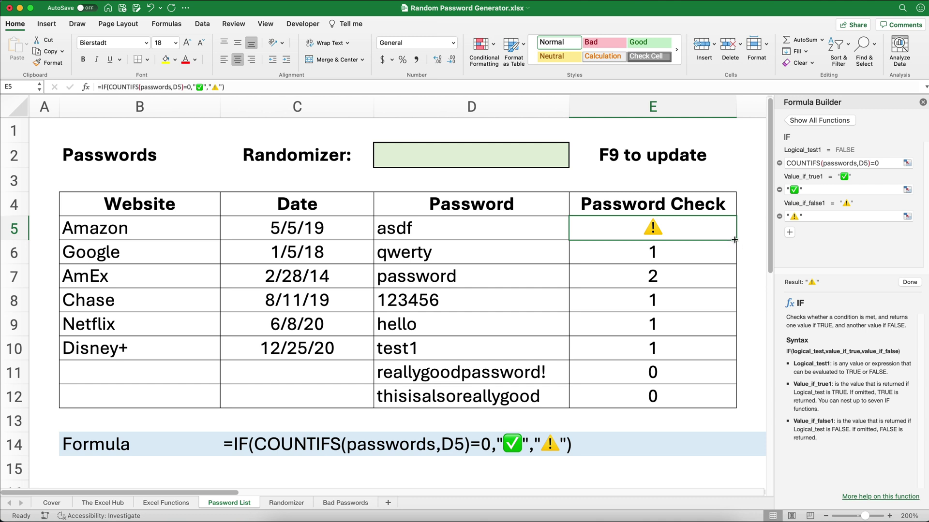
left_click_drag(730, 241, 719, 389)
left_click(678, 219)
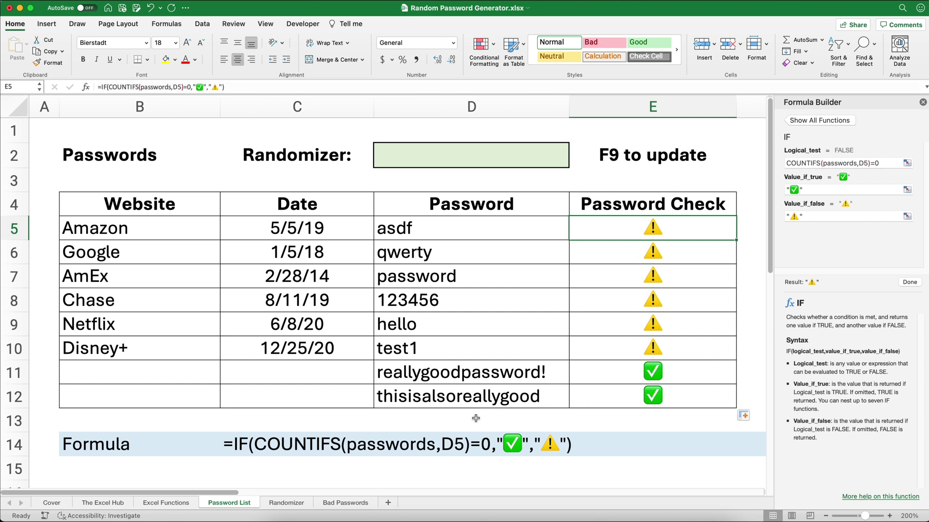
Delete the sample passwords in D12 and D11
left_click(445, 394)
key("Delete")
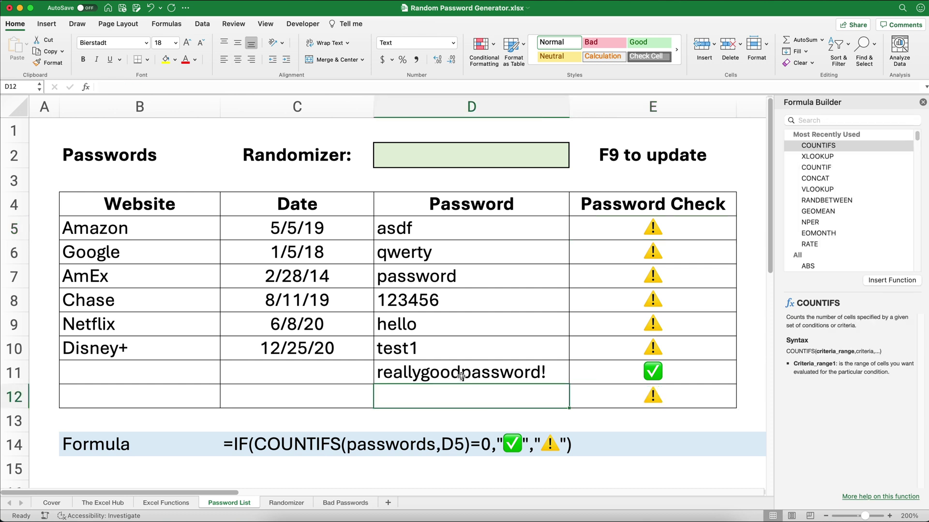
left_click(461, 376)
key("Delete")
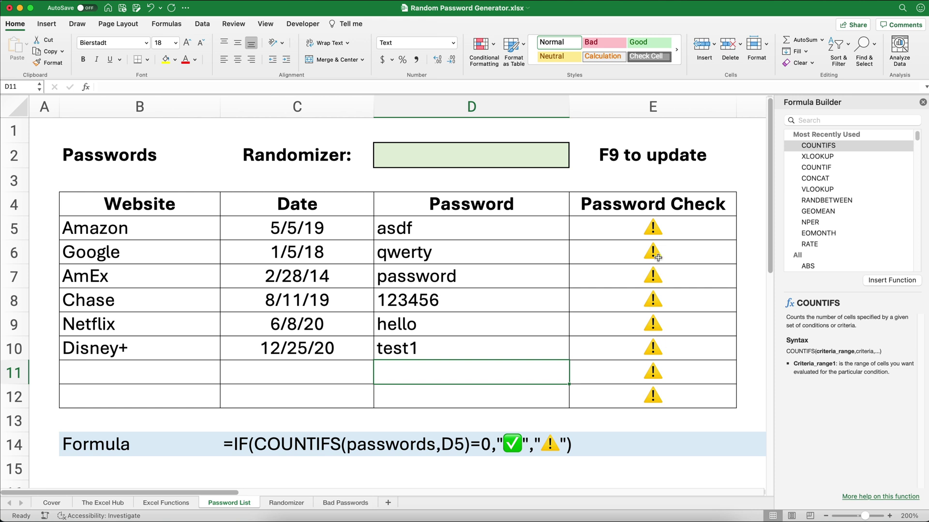
left_click(645, 233)
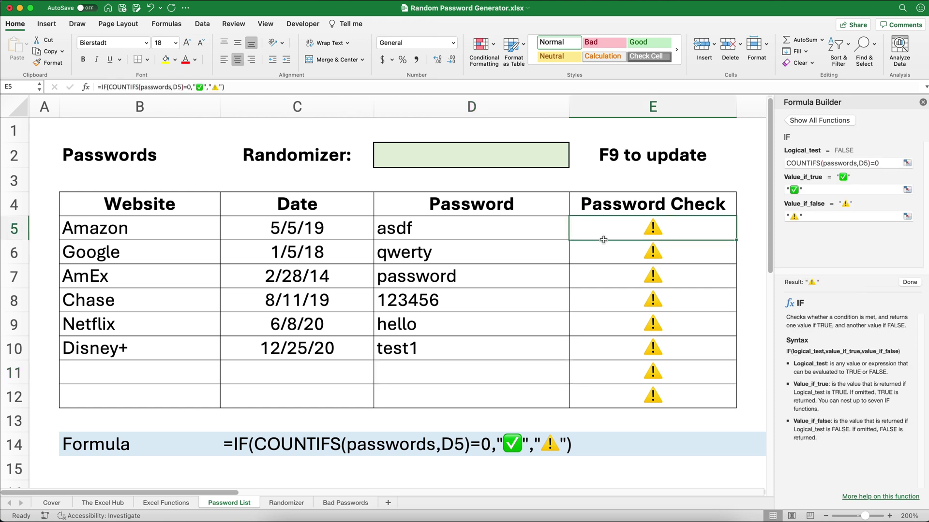
Change E5 to =IF(D5="","",IF(COUNTIFS(passwords,D5)=0,"✅","⚠️"))
left_click(101, 87)
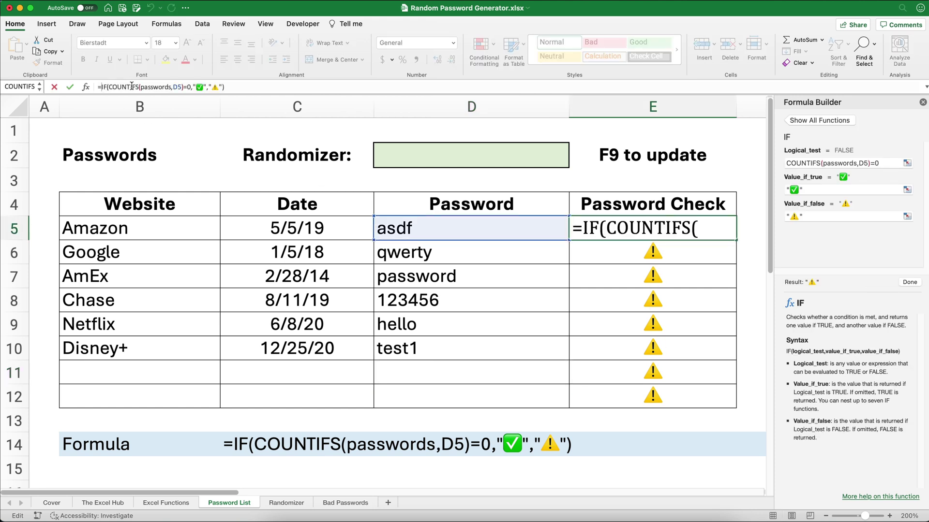
type("if")
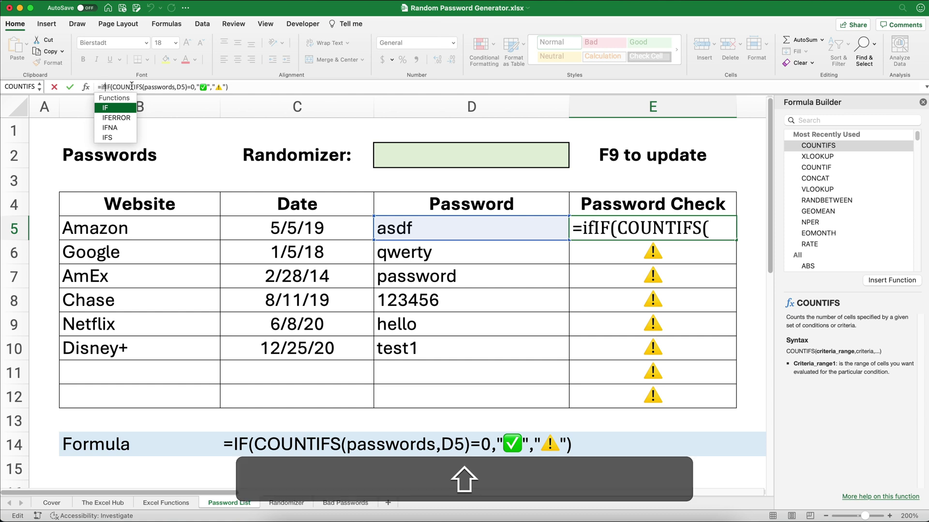
type("(")
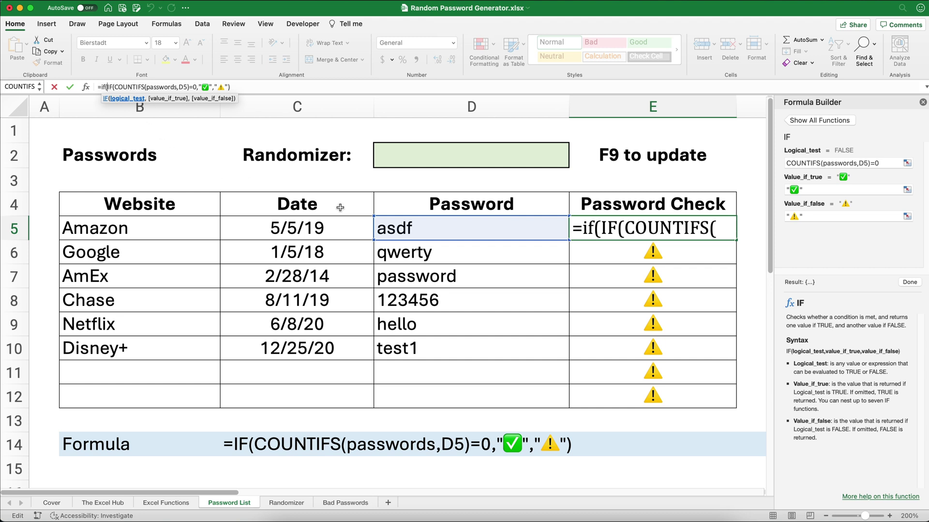
left_click(400, 226)
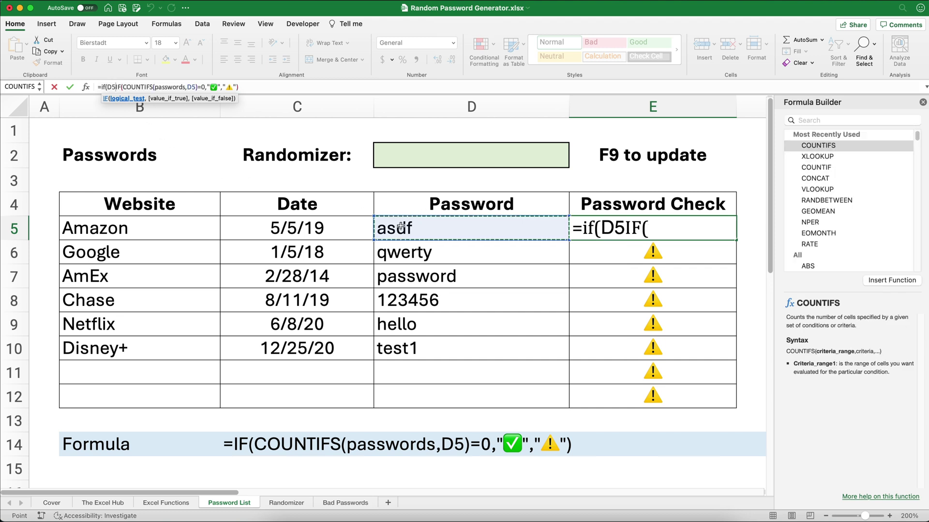
type("=")
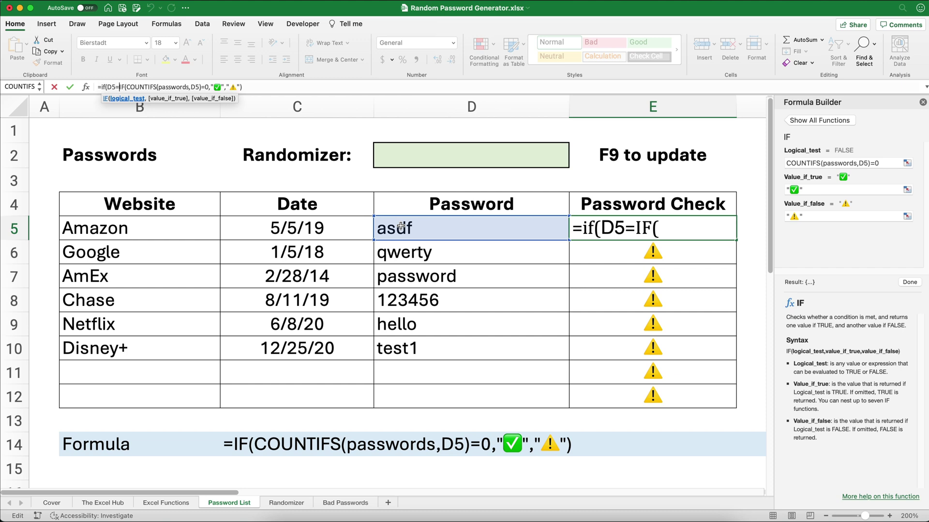
type("\"\"")
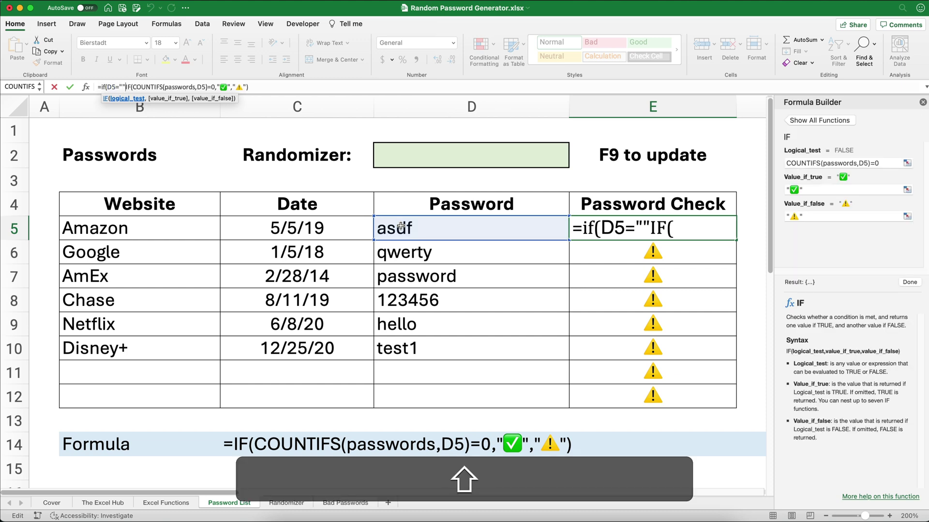
type(".")
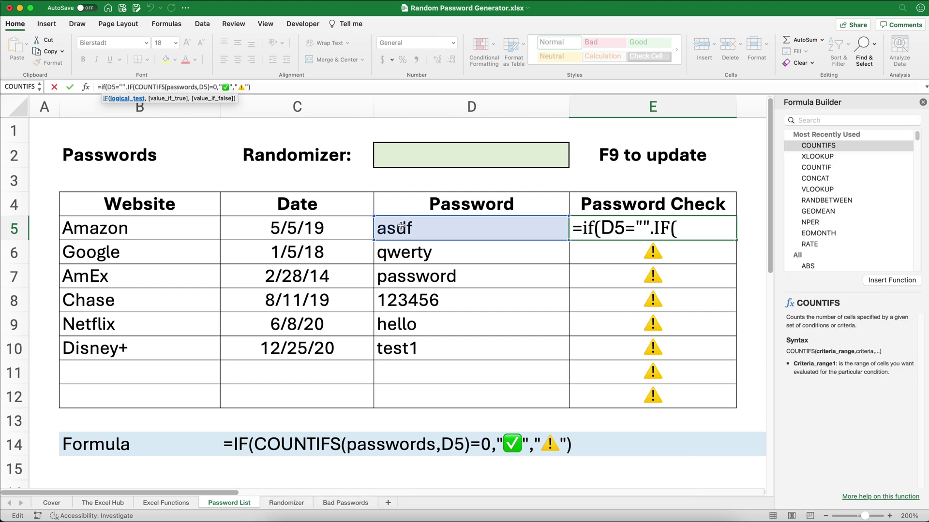
key("BackSpace")
type(",\"\"")
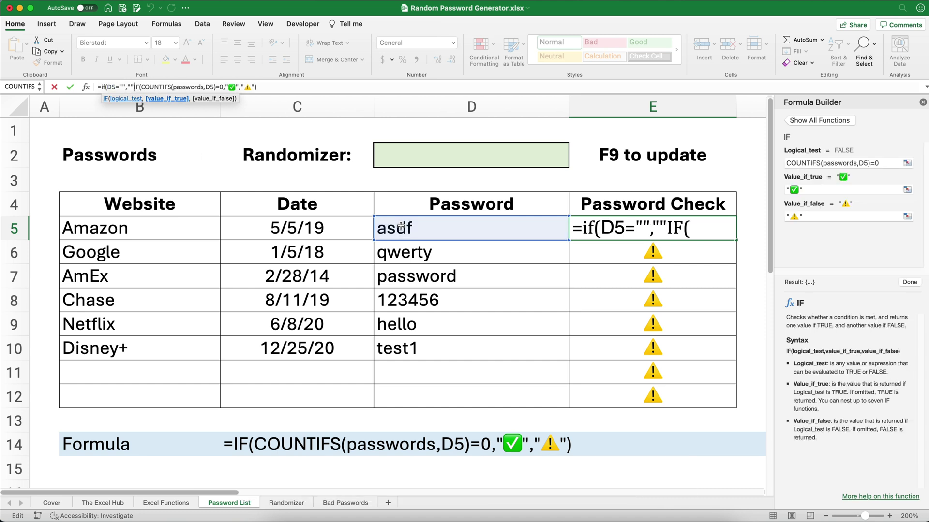
type(",")
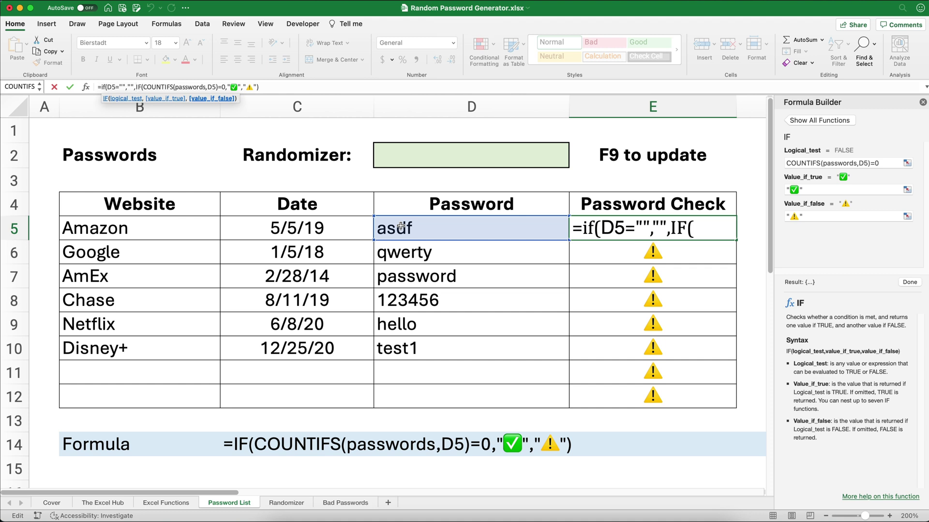
left_click(274, 89)
type(")")
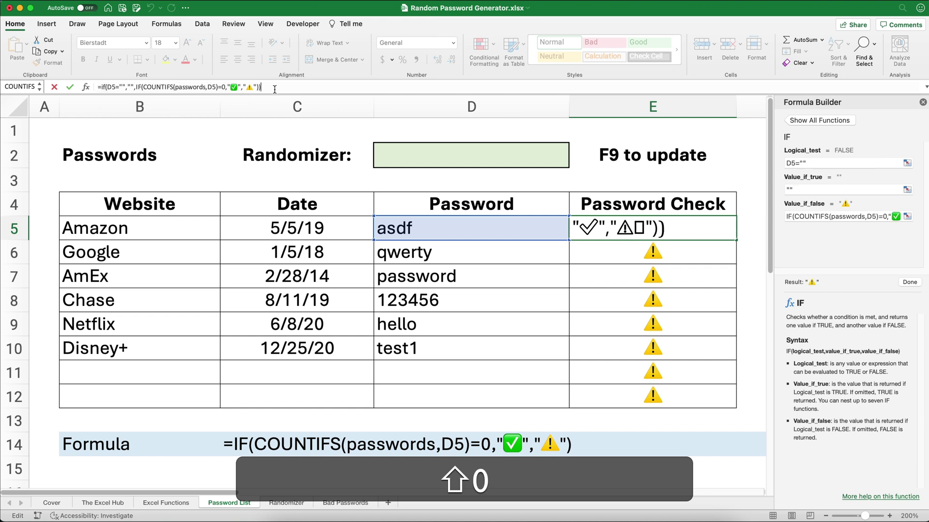
key("Return")
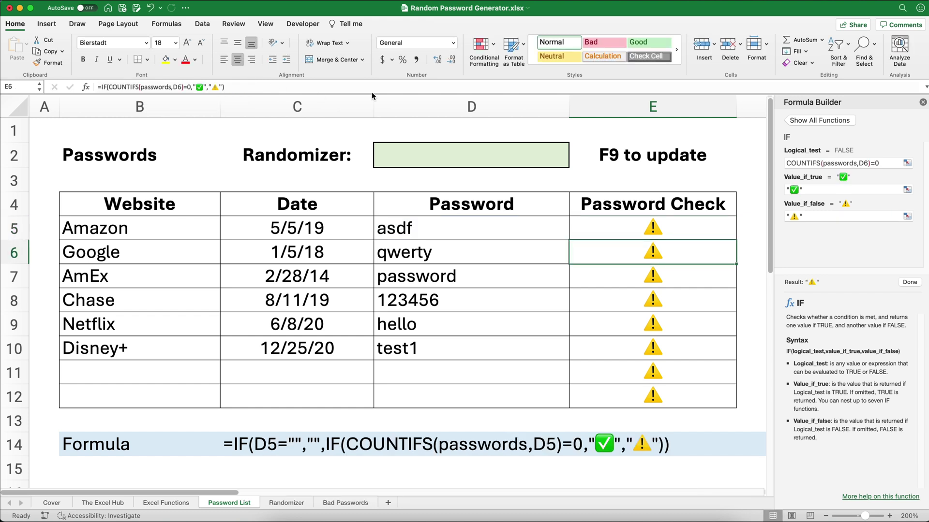
Fill E5's blank-aware check down to E12 and confirm E11 stays empty
left_click(668, 235)
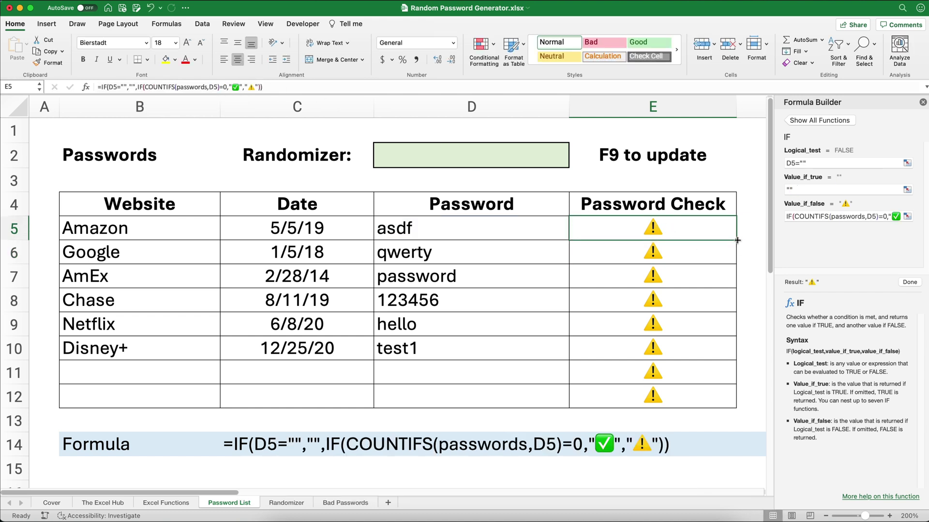
left_click_drag(734, 240, 723, 399)
left_click(661, 374)
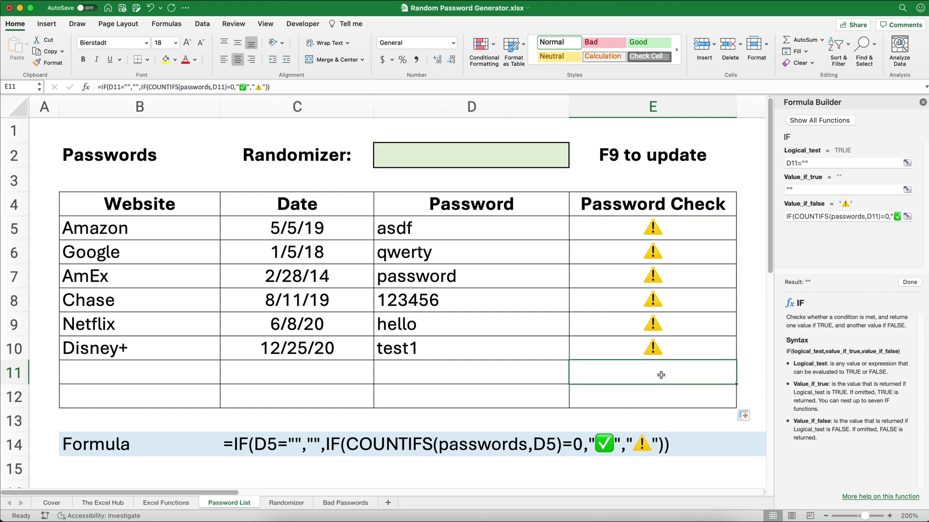
left_click(486, 371)
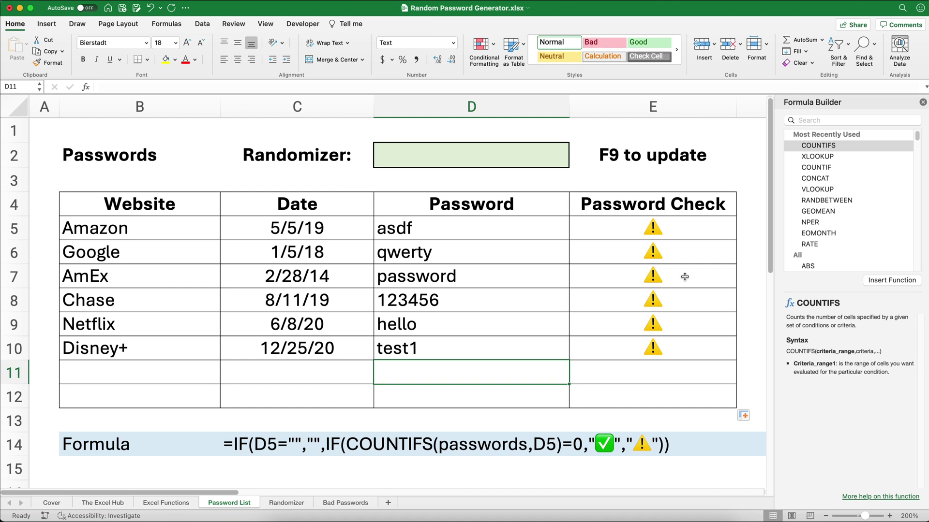
Close the Formula Builder and enter =FORMULATEXT(E5) in C14
left_click(922, 103)
left_click(294, 439)
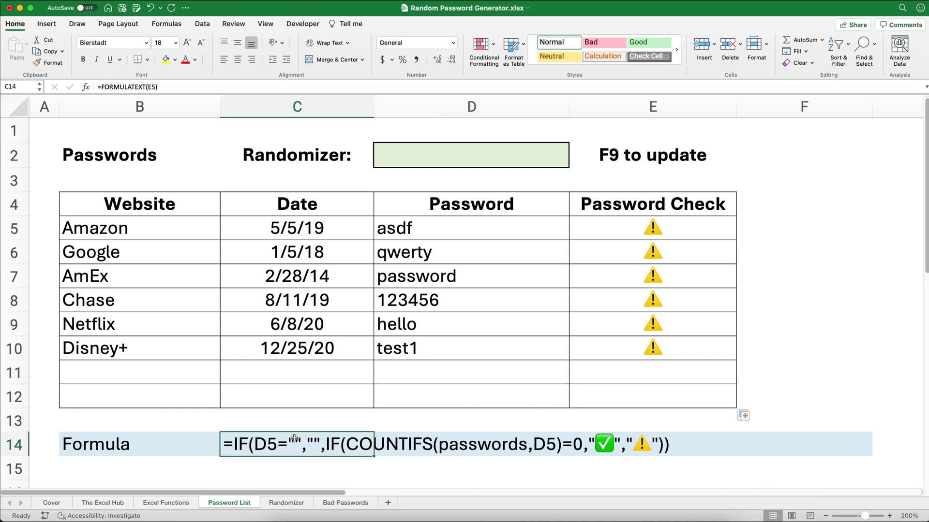
type("=form")
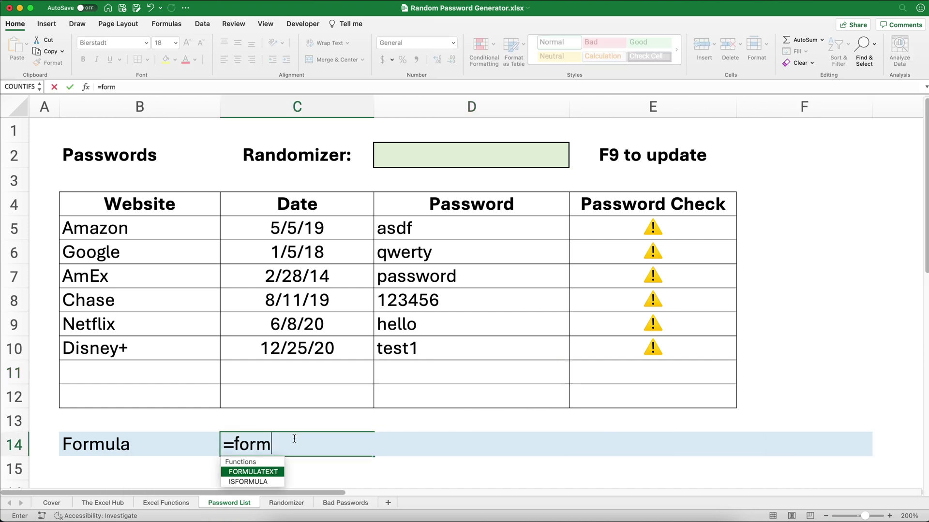
type("u")
key("Tab")
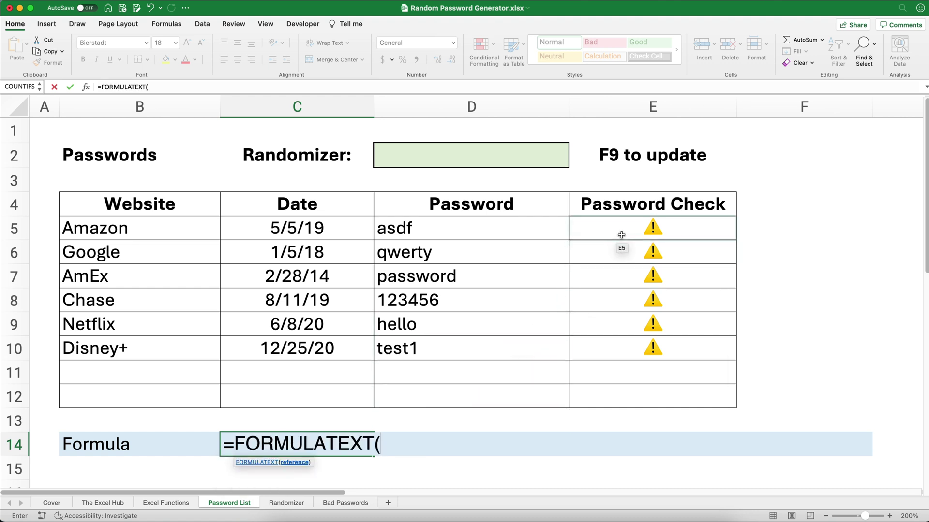
left_click(621, 233)
type(")")
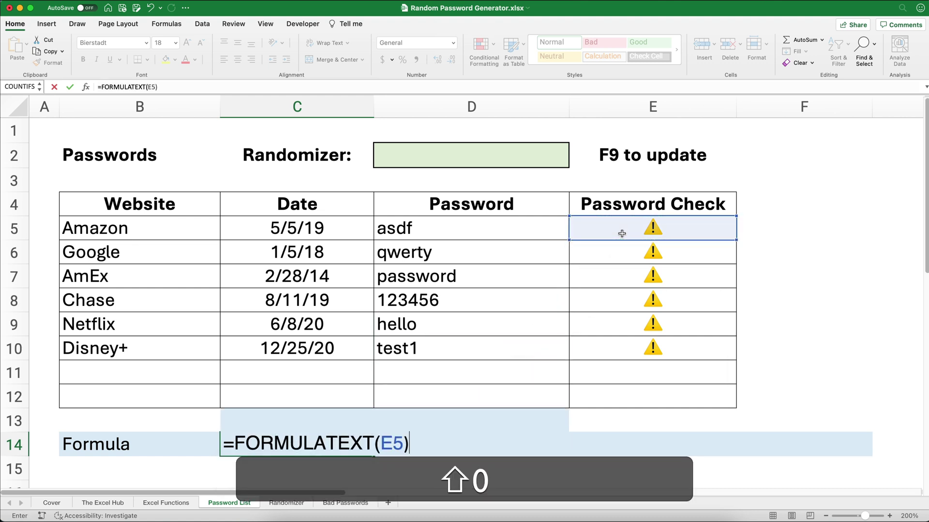
key("Return")
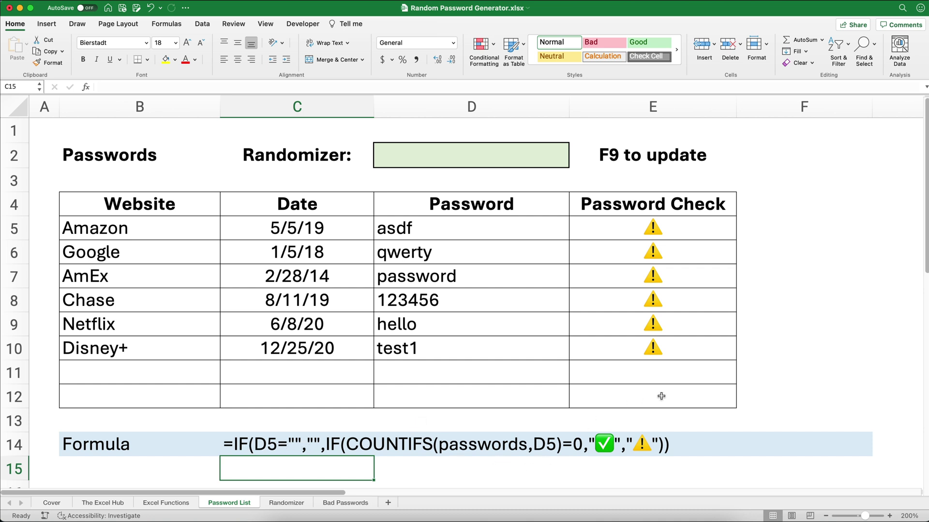
left_click(659, 376)
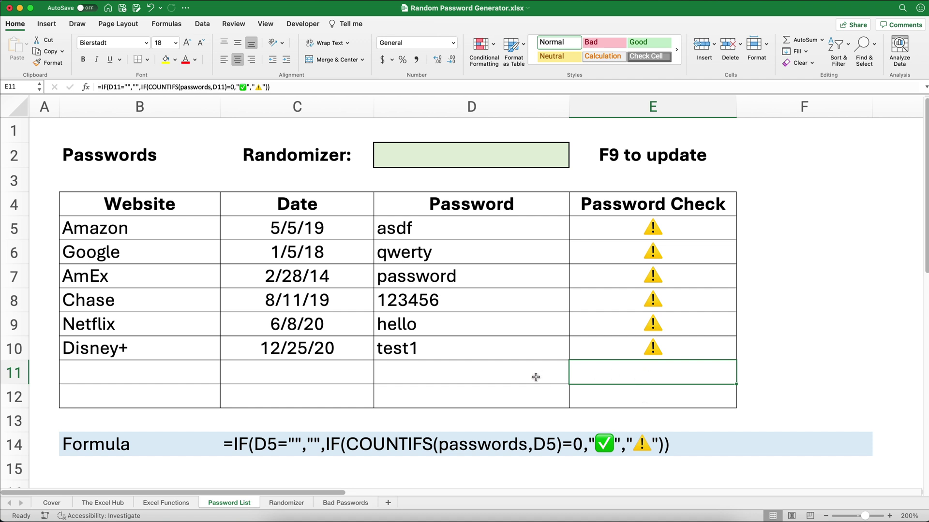
left_click(514, 161)
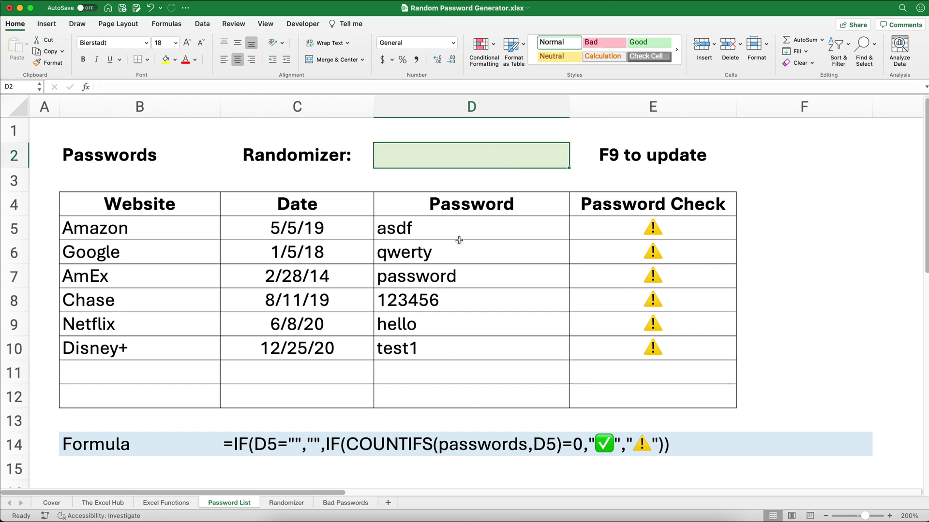
Switch to the Randomizer sheet and select its Random Numbers and Lookup rows
left_click(285, 503)
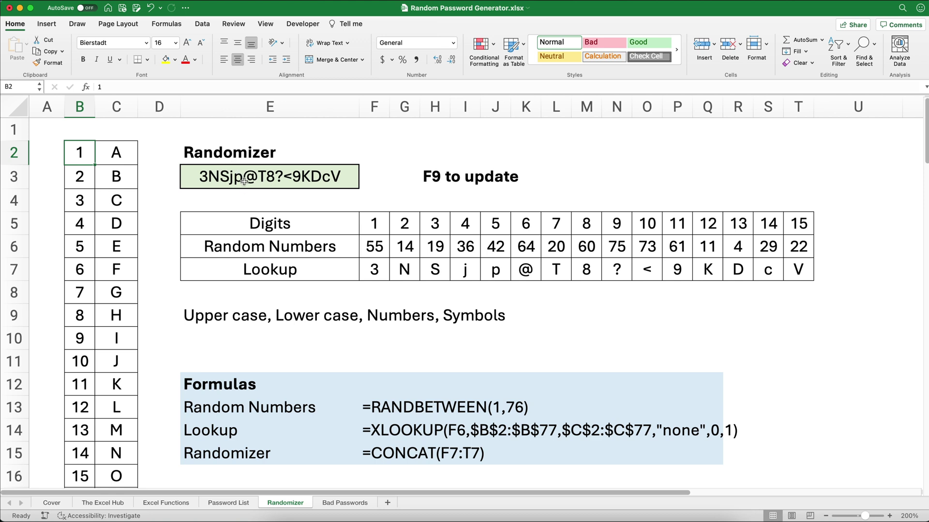
left_click_drag(376, 244, 790, 262)
key("Delete")
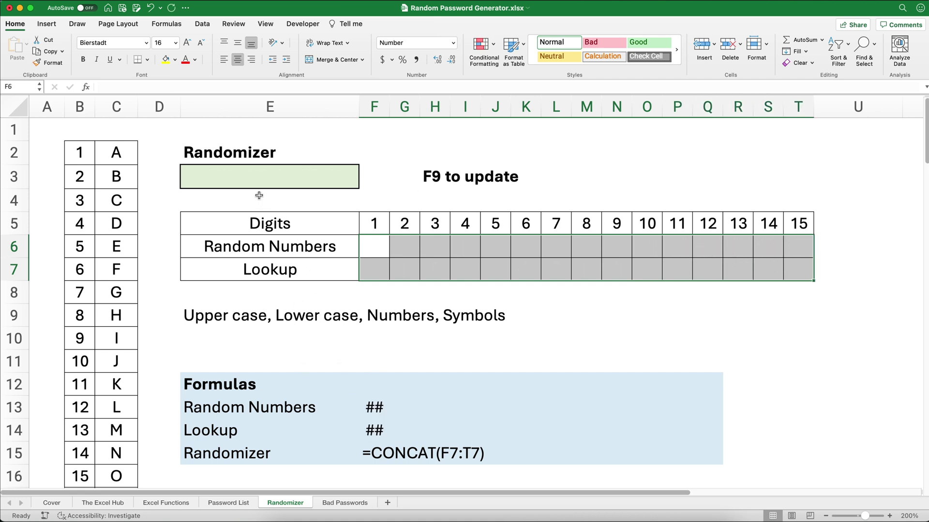
left_click(81, 155)
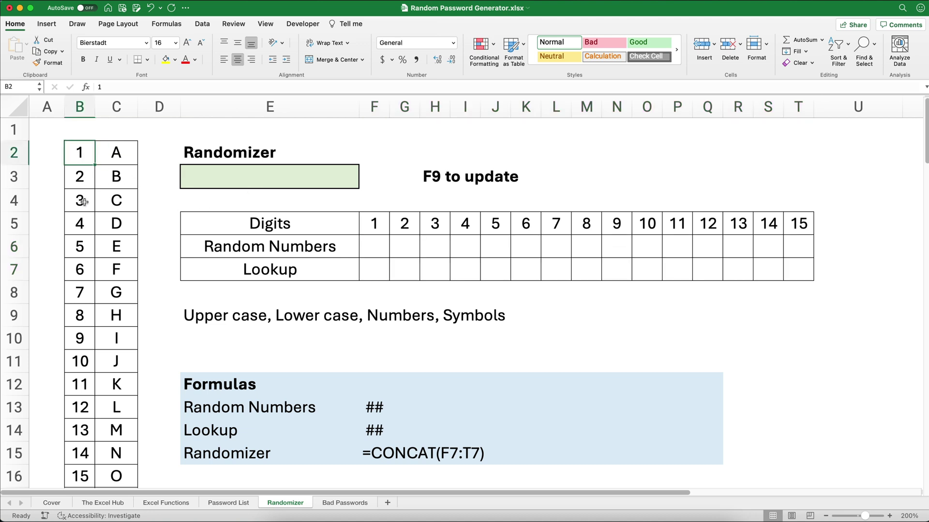
scroll(81, 242, "down", 5)
scroll(80, 283, "down", 6)
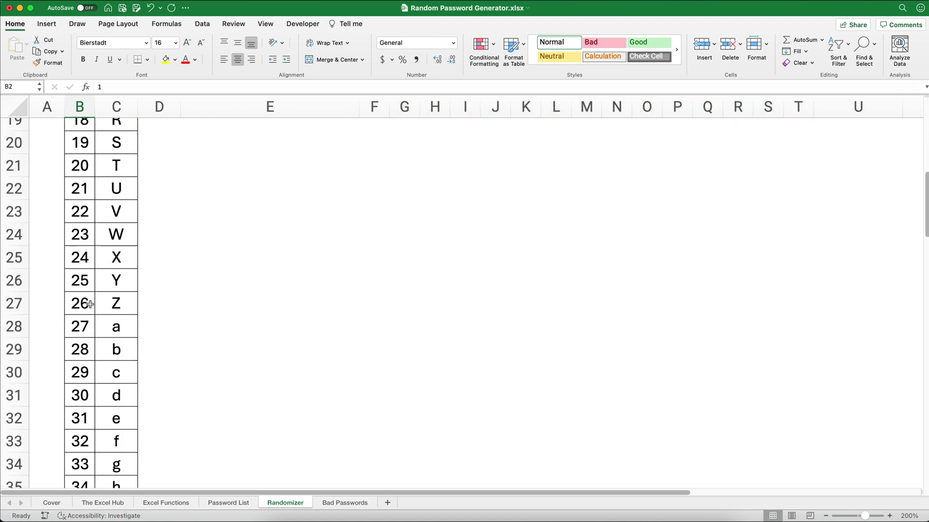
scroll(98, 302, "down", 10)
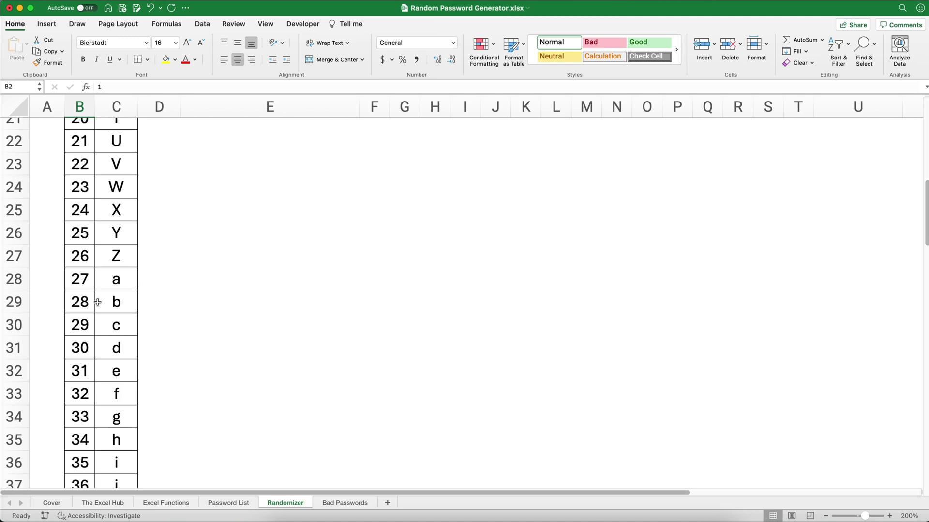
scroll(97, 302, "down", 8)
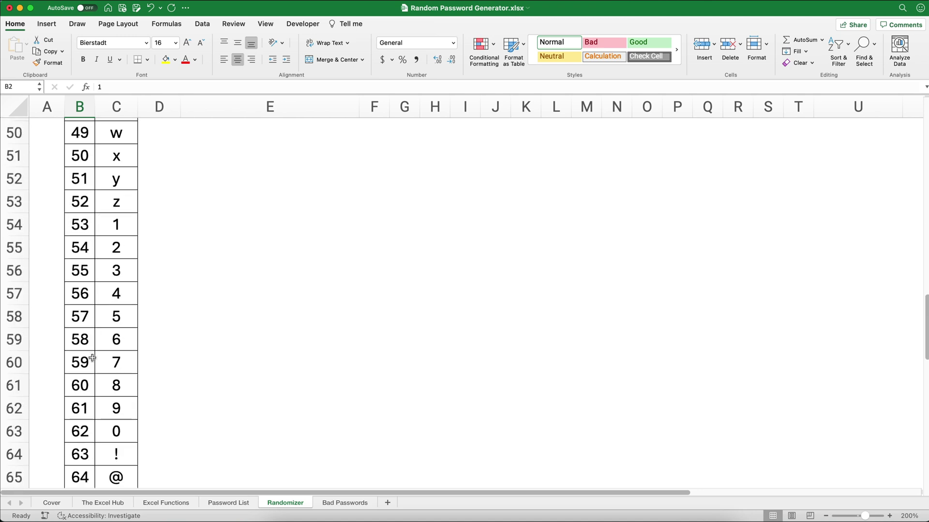
scroll(95, 358, "down", 8)
scroll(95, 359, "down", 3)
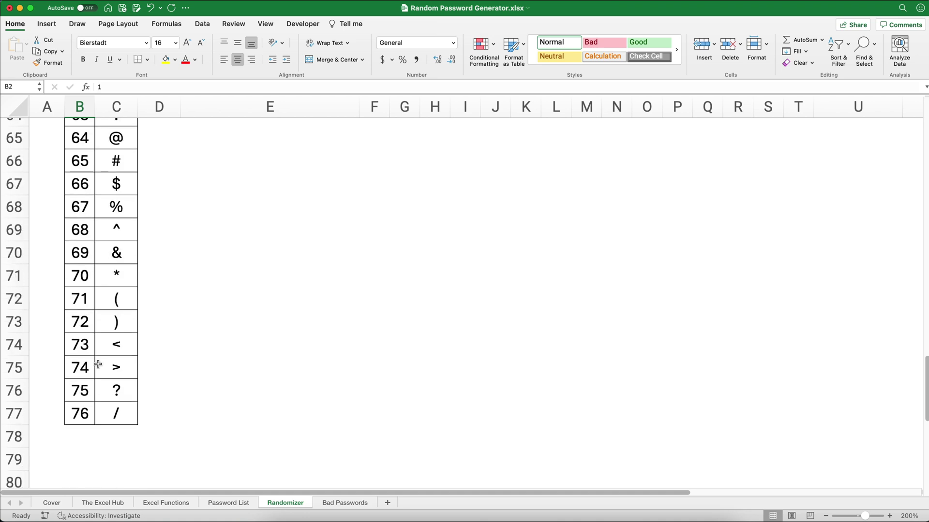
scroll(106, 401, "up", 10)
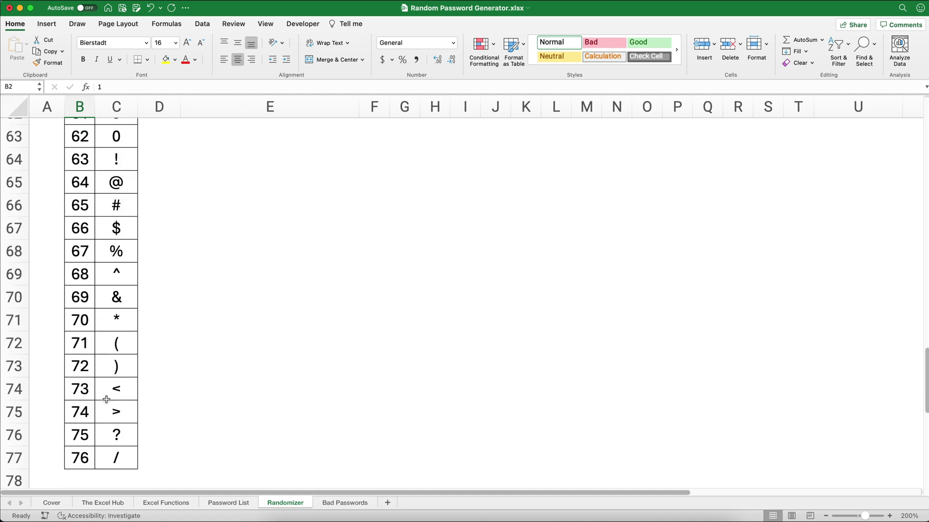
key("super+Up")
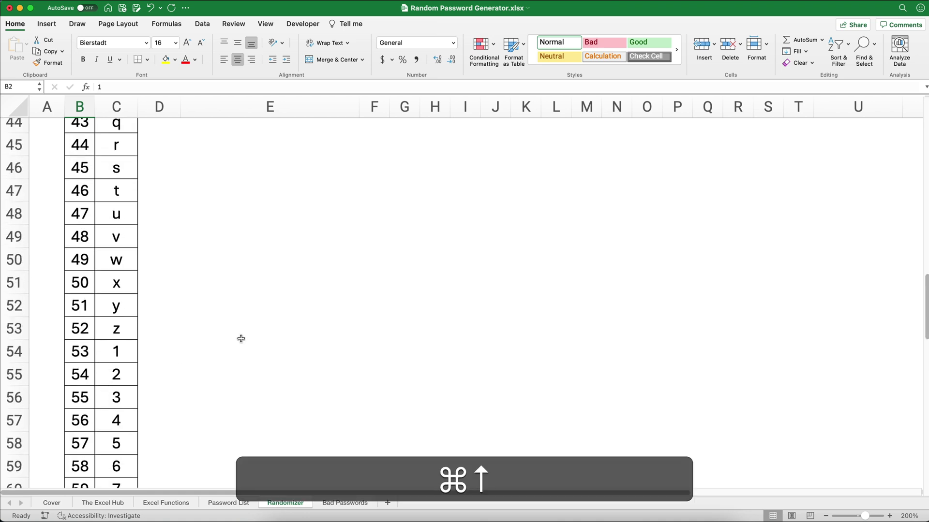
left_click(224, 315)
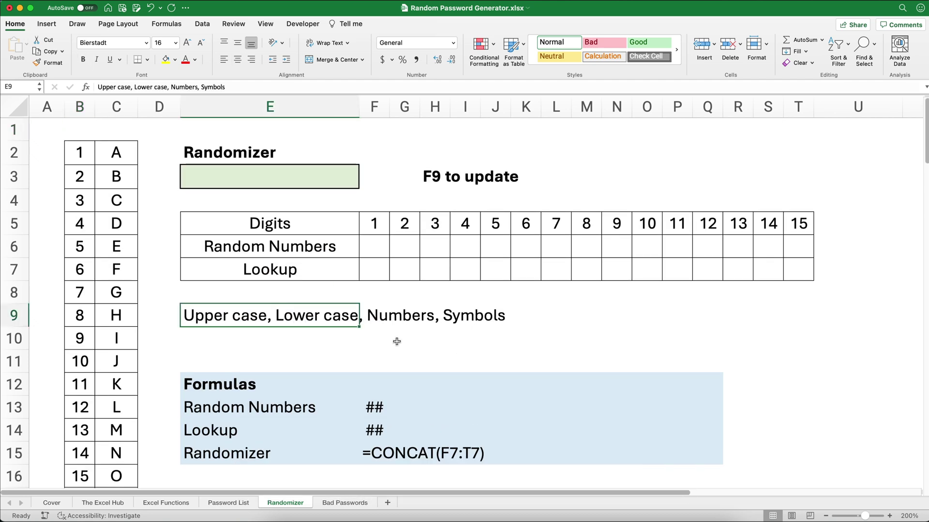
left_click(370, 253)
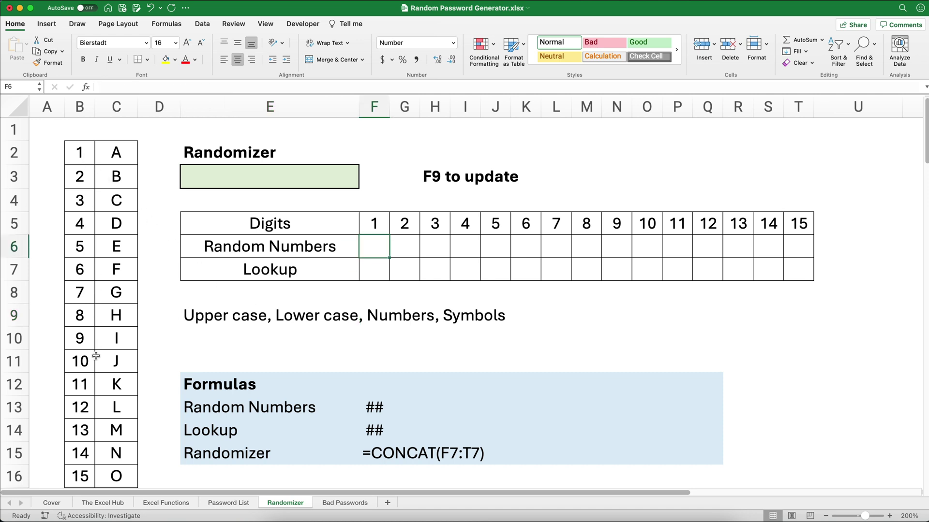
left_click(76, 155)
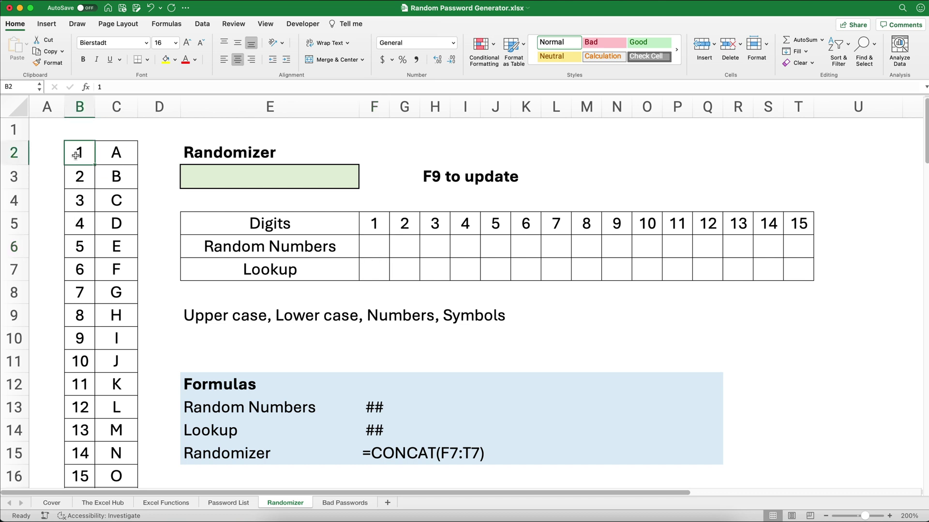
Name the number list B2:B77 'numbers' via the Name Box
key("shift+super+Down")
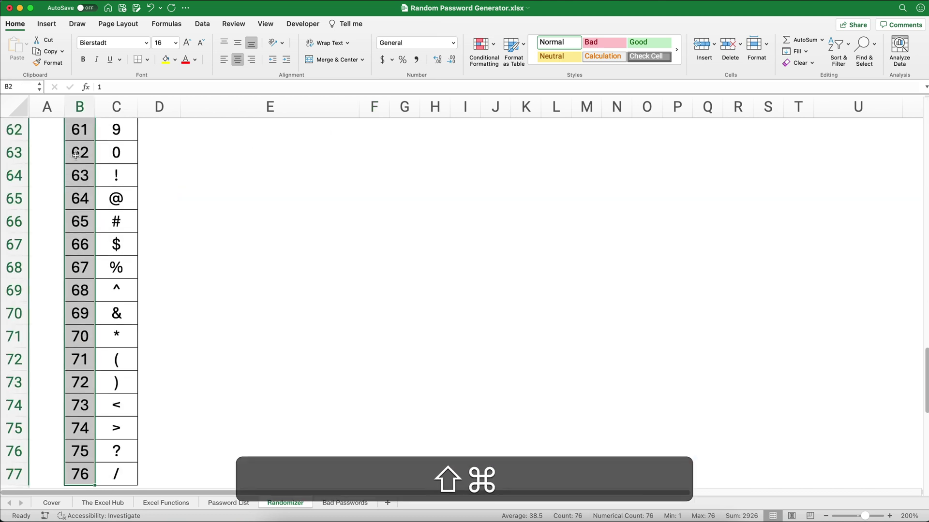
left_click(14, 89)
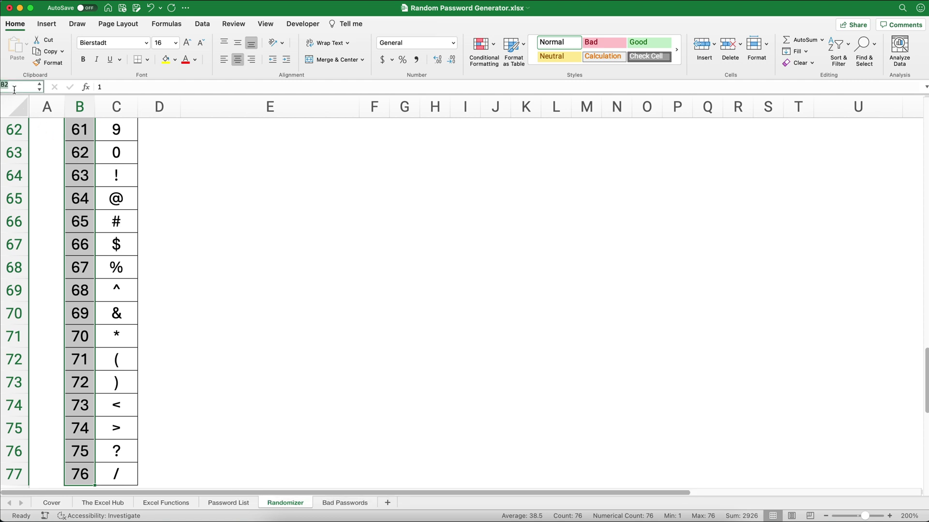
type("numbers")
key("Return")
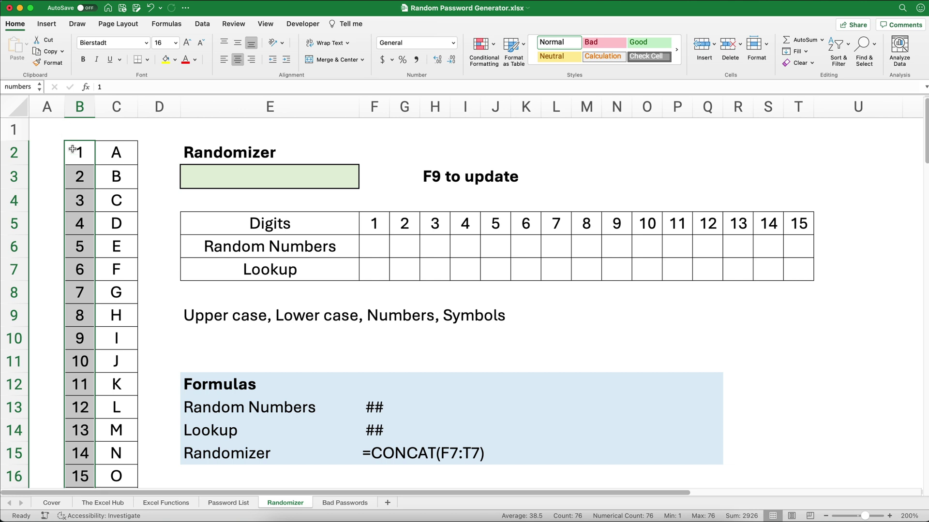
Name the character list C2:C77 'digits'
left_click(124, 155)
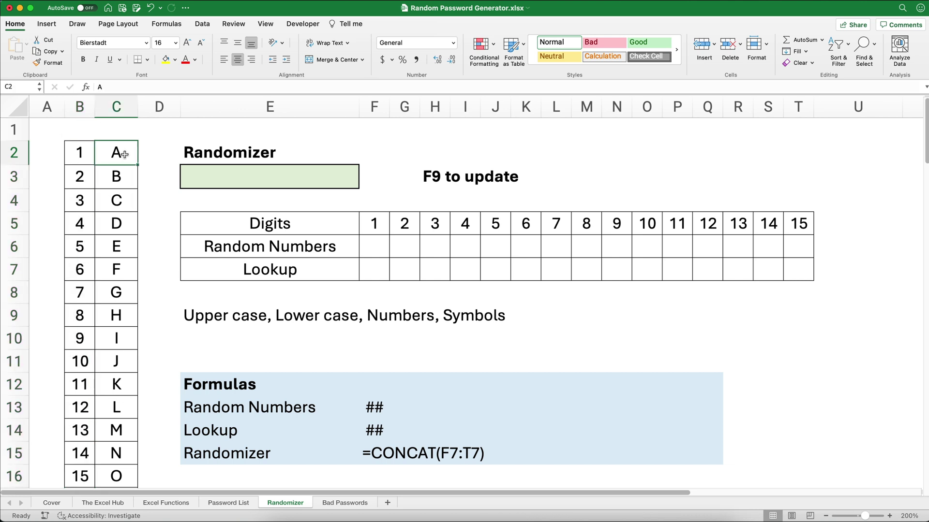
key("shift+super+Down")
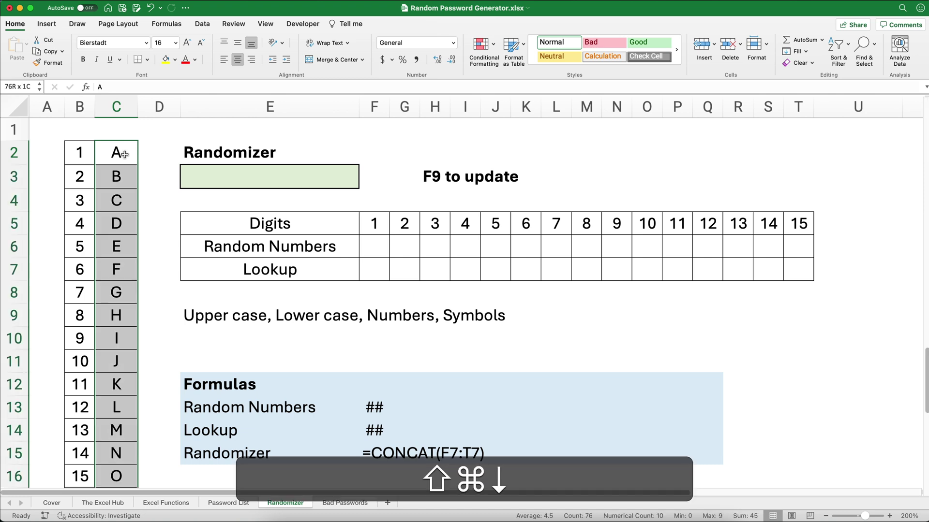
left_click(20, 88)
type("digits")
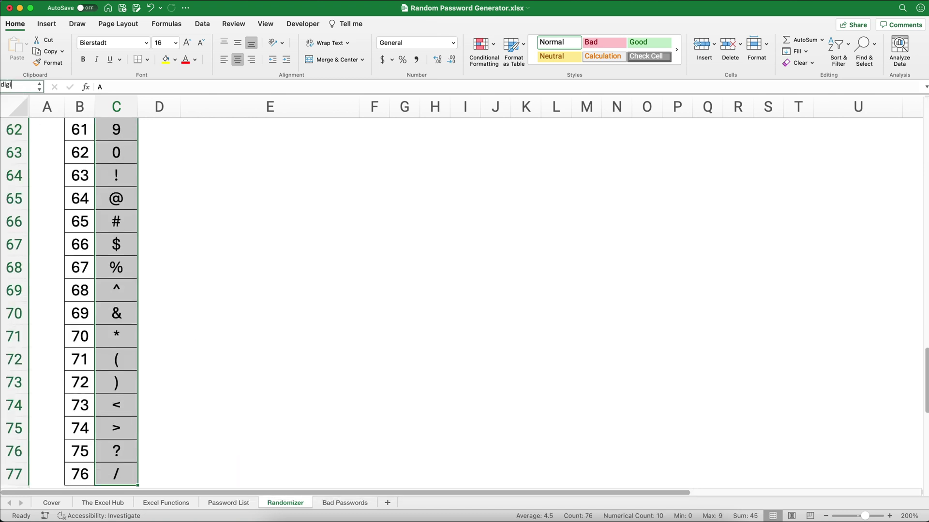
key("Return")
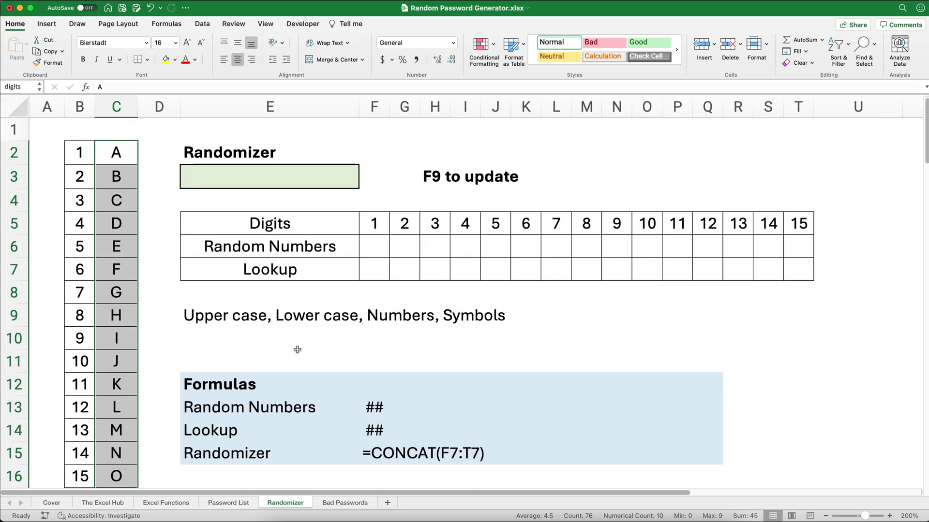
left_click(379, 249)
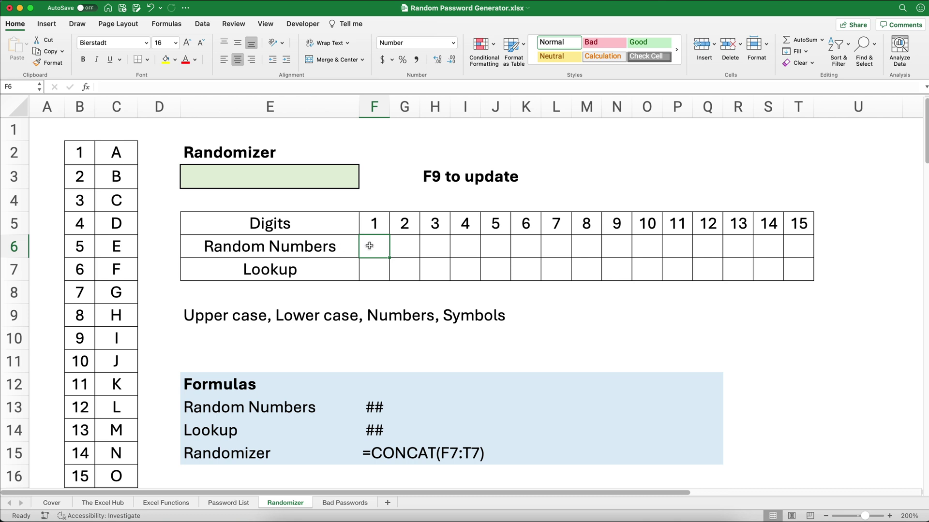
Enter =RANDBETWEEN(1,76) in cell F6 using the Formula Builder
left_click(86, 87)
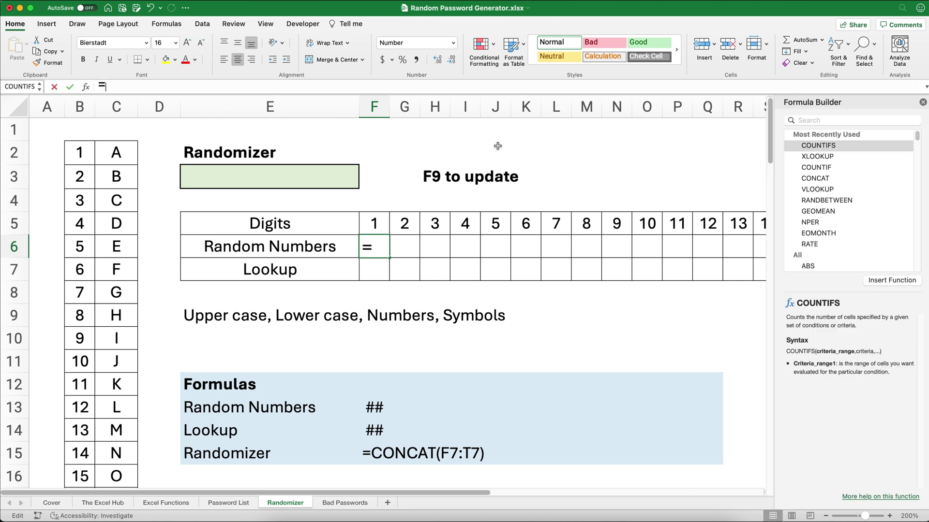
left_click(831, 204)
double_click(831, 203)
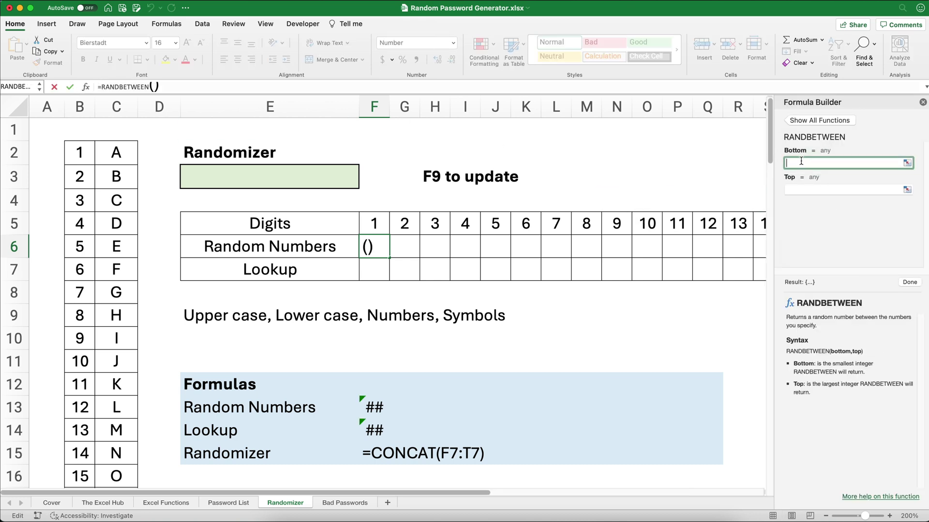
type("1")
left_click(800, 186)
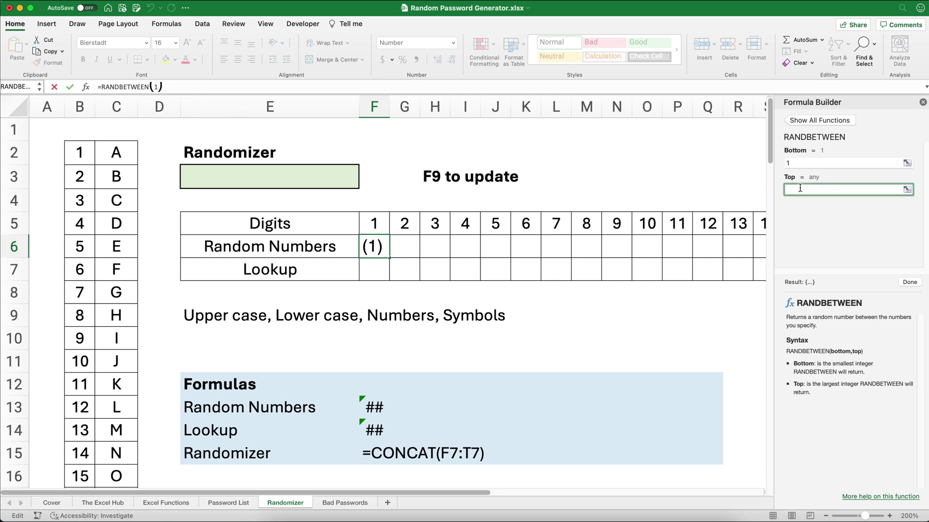
type("76")
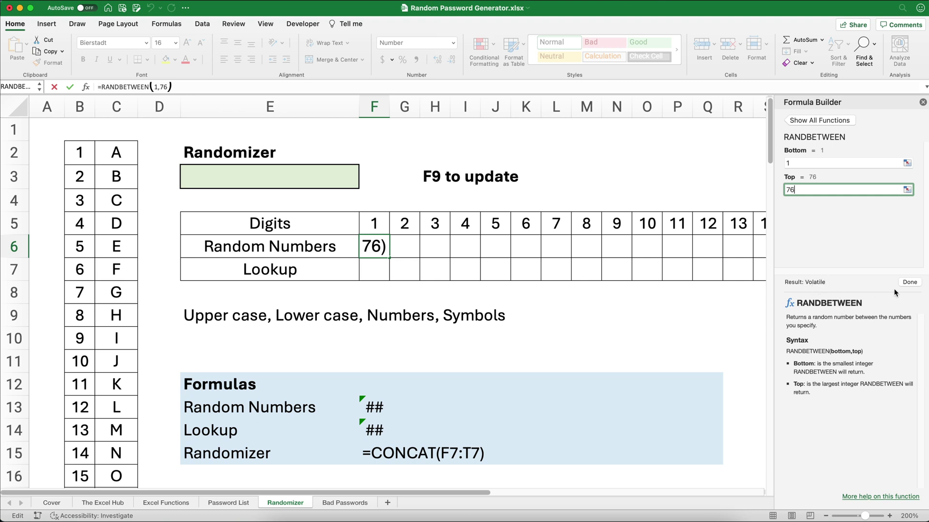
left_click(910, 282)
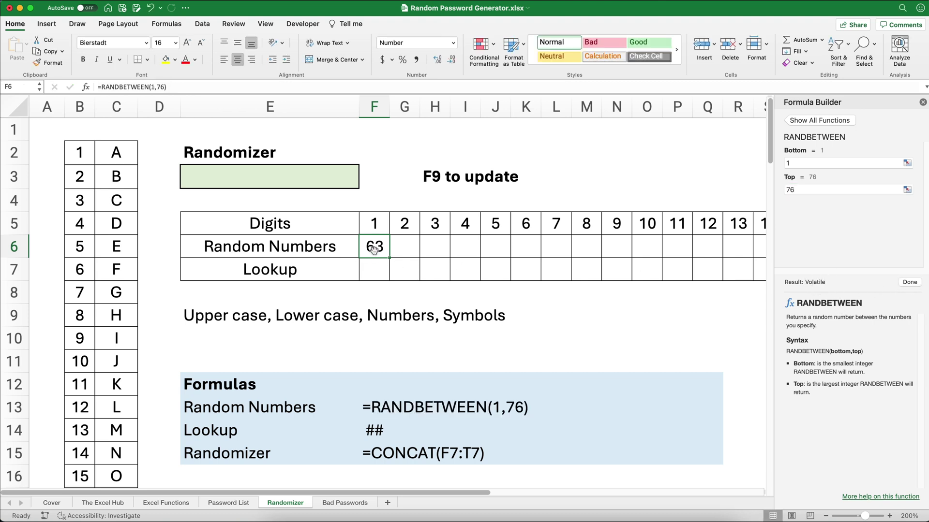
left_click(459, 179)
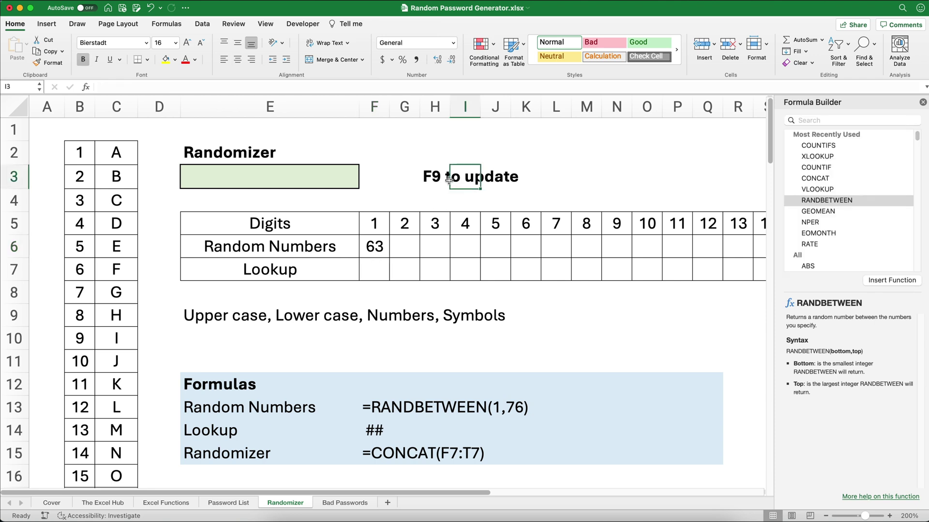
Recalculate with F9, then copy F6's RANDBETWEEN formula across to T6 for all 15 digits
left_click(430, 179)
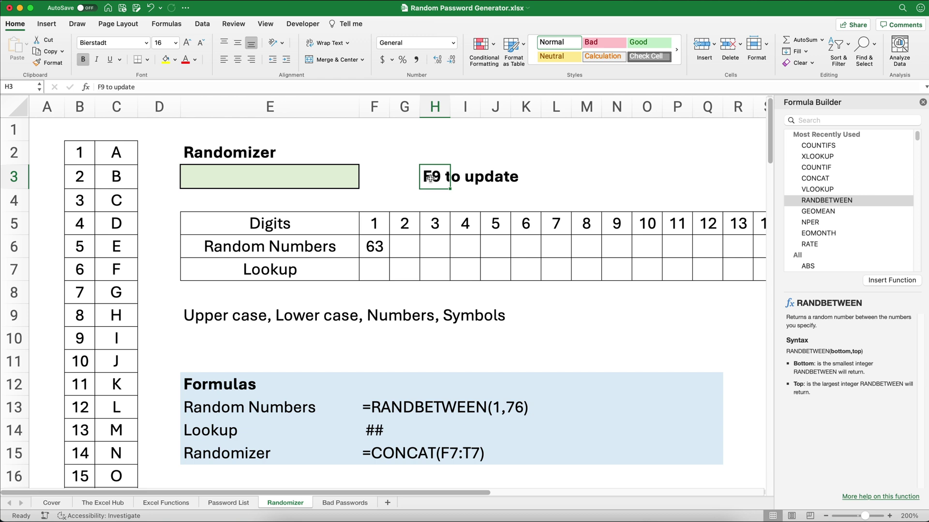
key("F9")
key("F9")
key("F9")
left_click(374, 248)
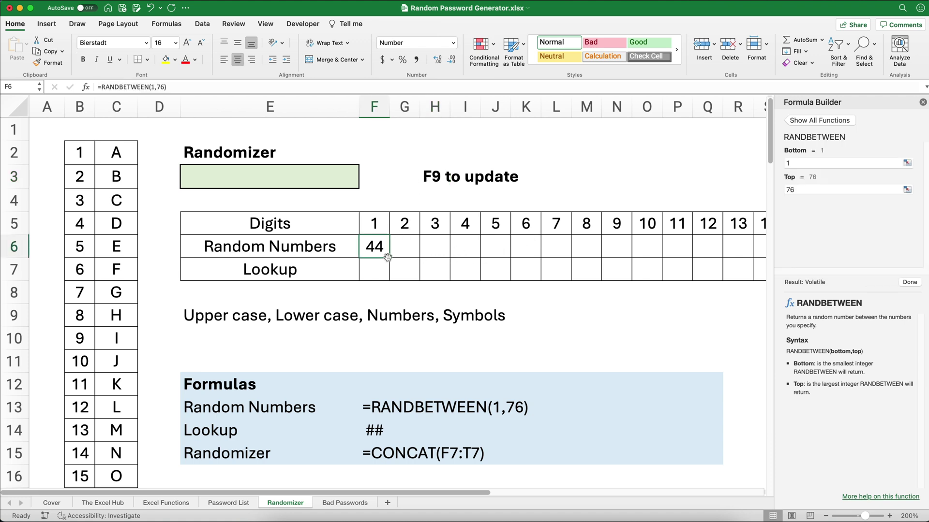
left_click_drag(389, 258, 655, 252)
left_click(647, 249)
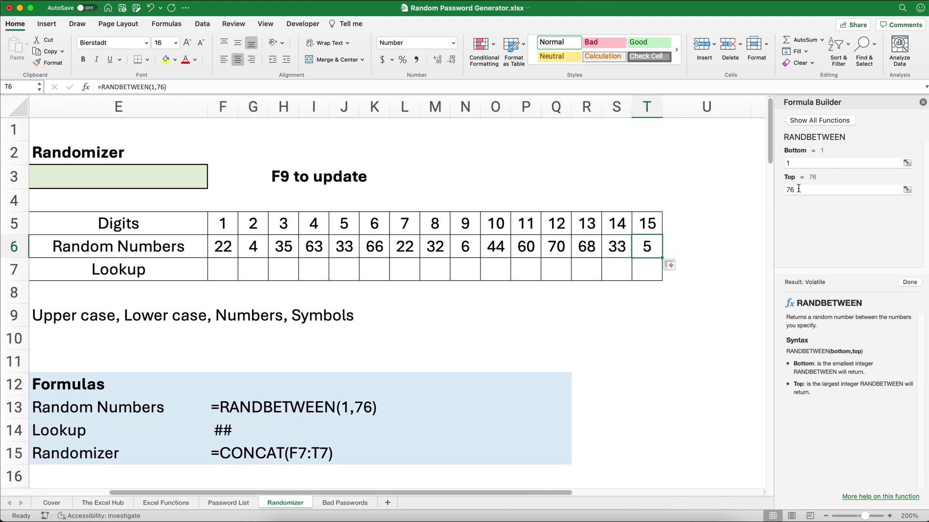
left_click(923, 102)
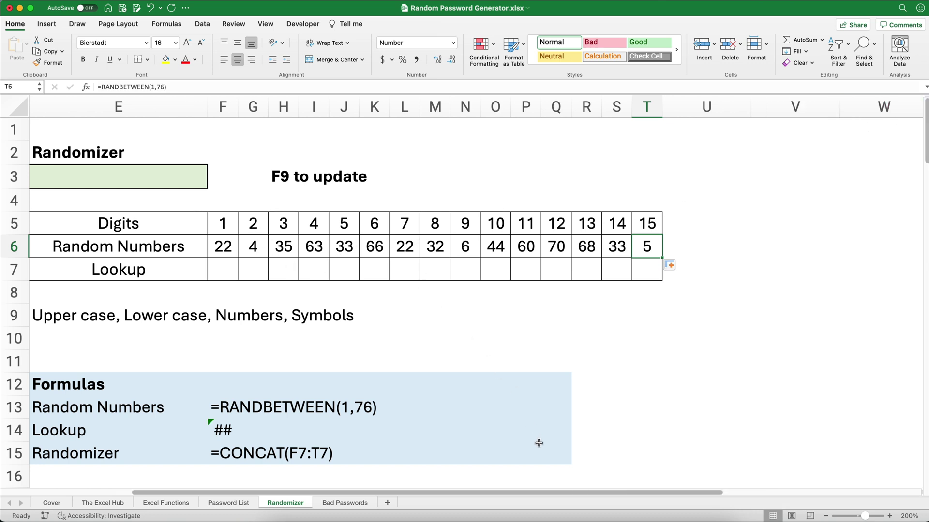
left_click_drag(568, 492, 440, 483)
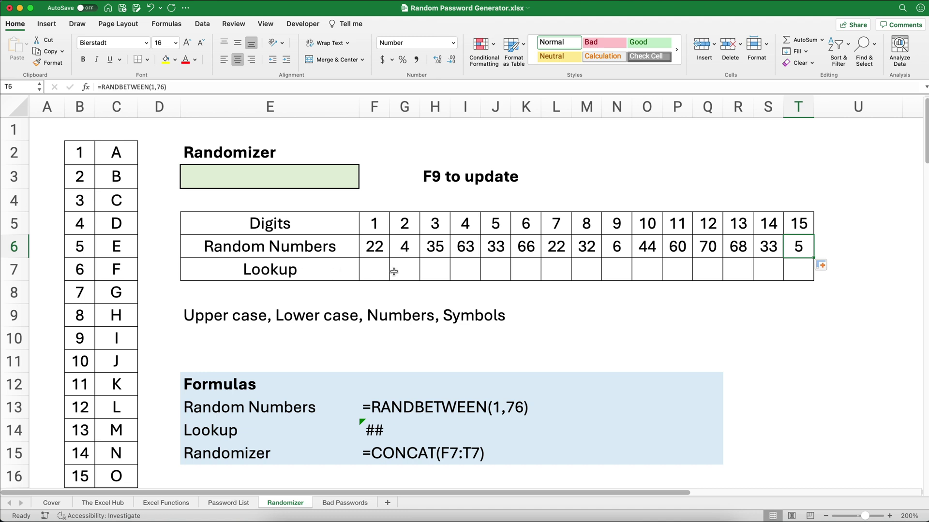
left_click(374, 271)
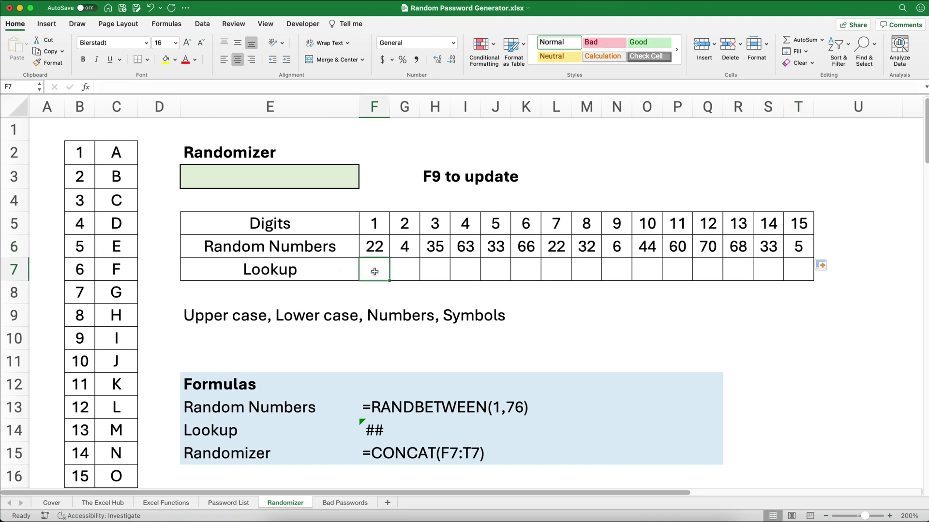
Start an XLOOKUP in F7 that looks up F6 in 'numbers' and returns from 'digits'
left_click(85, 88)
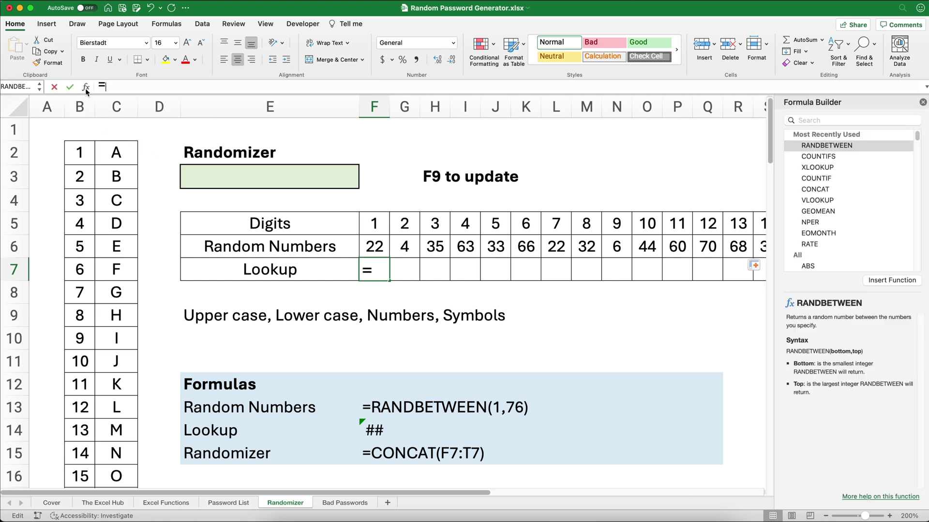
left_click(826, 168)
double_click(826, 168)
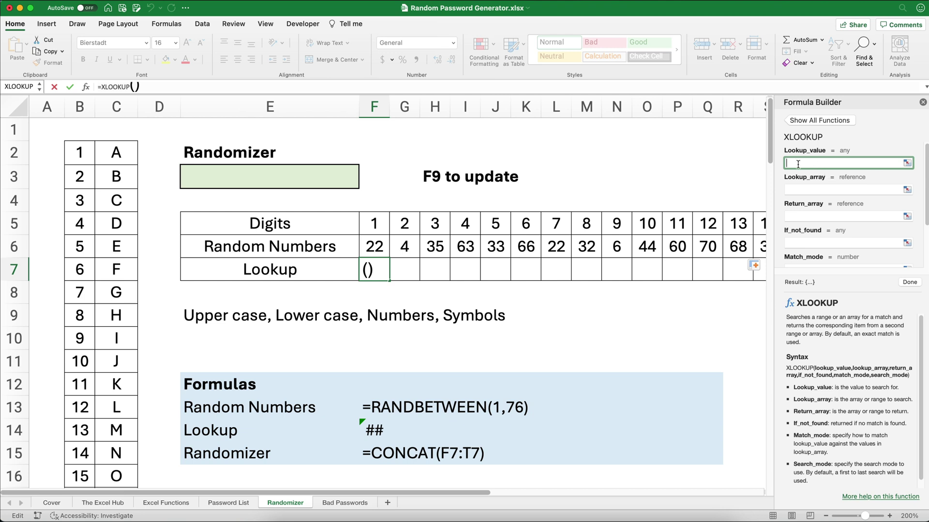
left_click(371, 249)
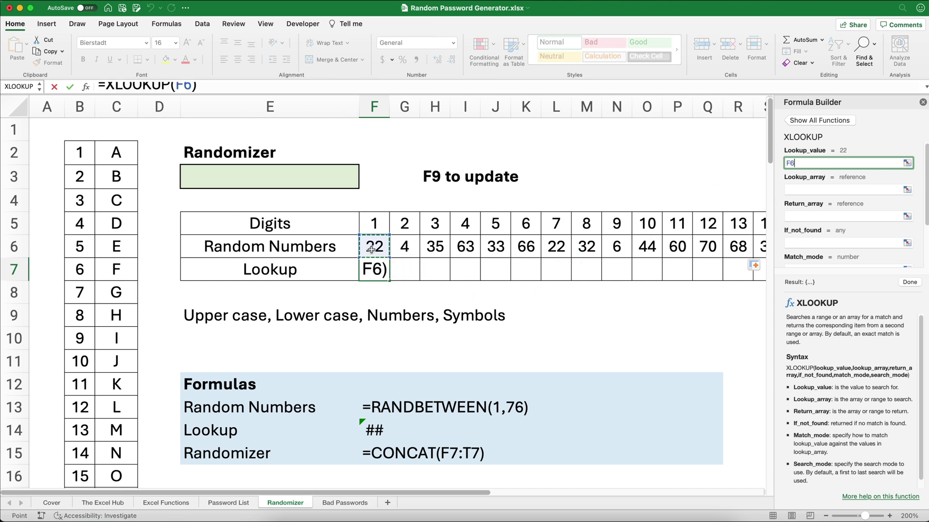
left_click(795, 190)
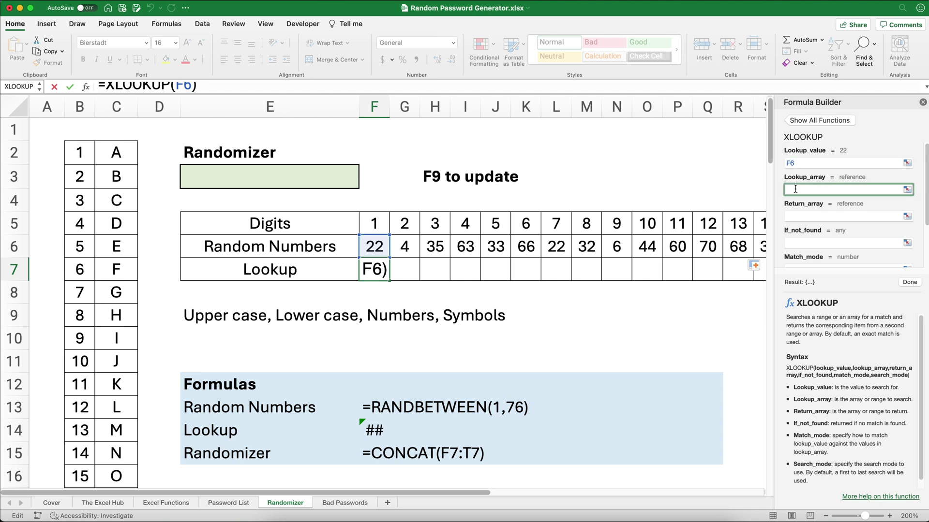
type("numbers")
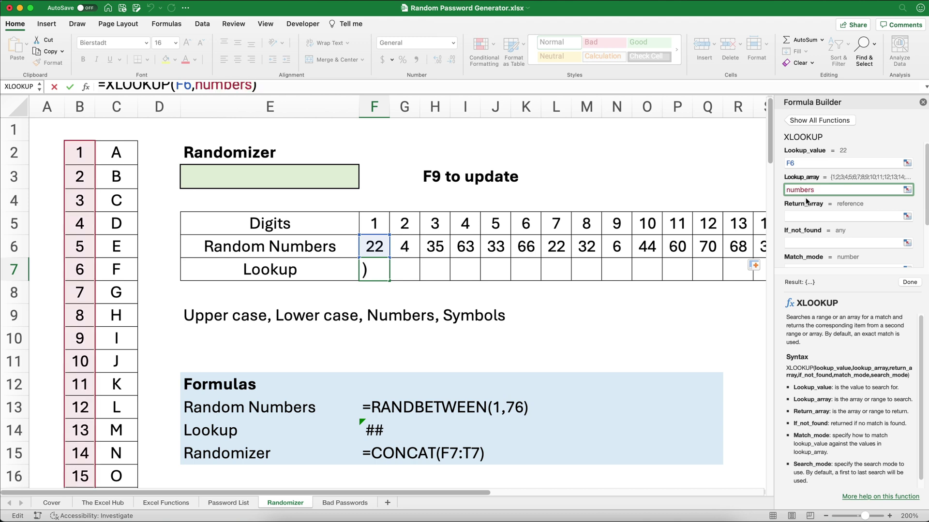
left_click(801, 216)
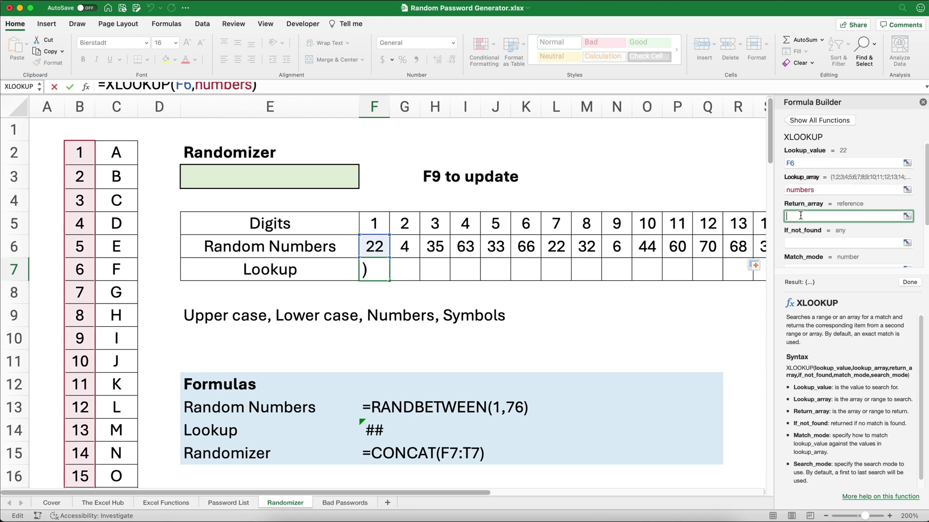
type("digits")
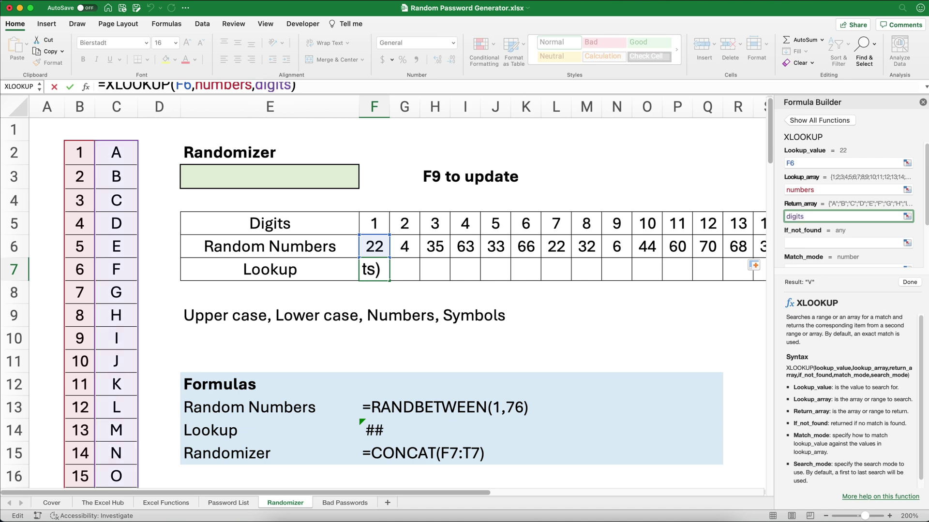
Finish the XLOOKUP with "None", match mode 0 and search mode 1, then fill across to T7
left_click(806, 243)
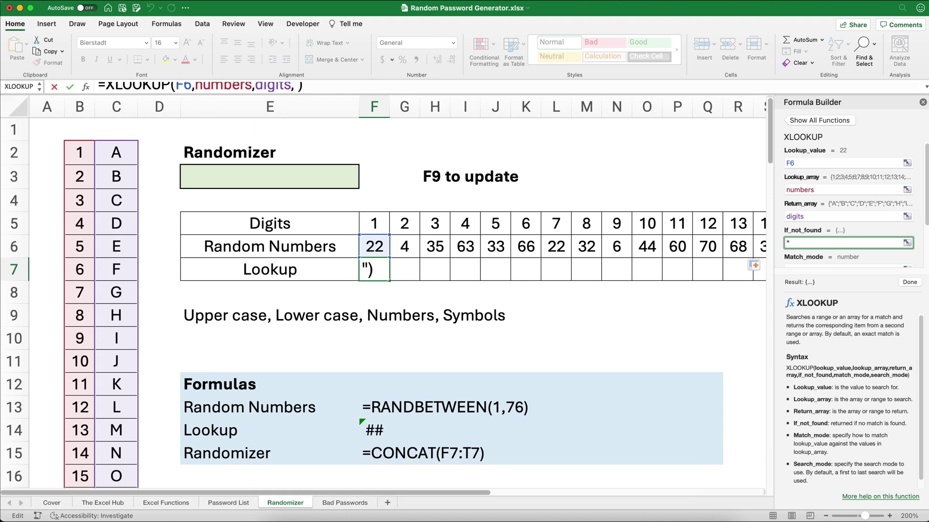
type("None\"")
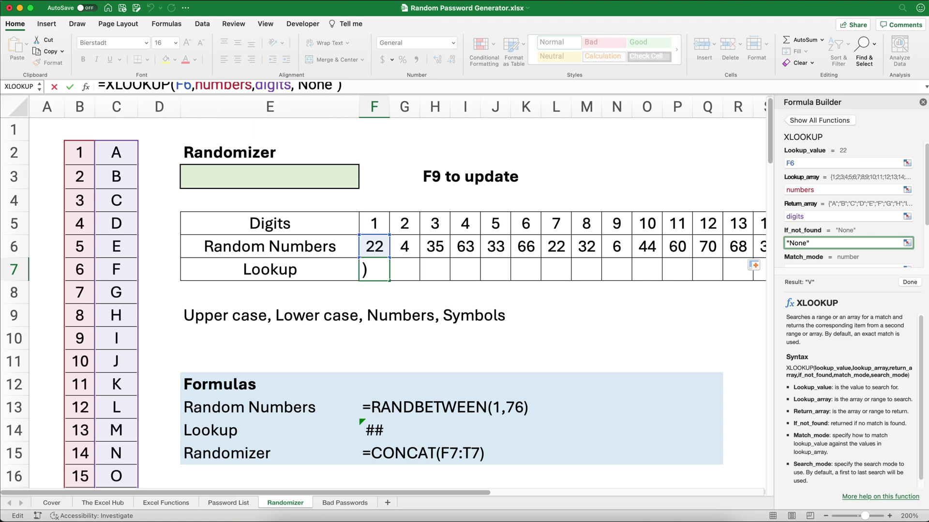
scroll(879, 245, "down", 3)
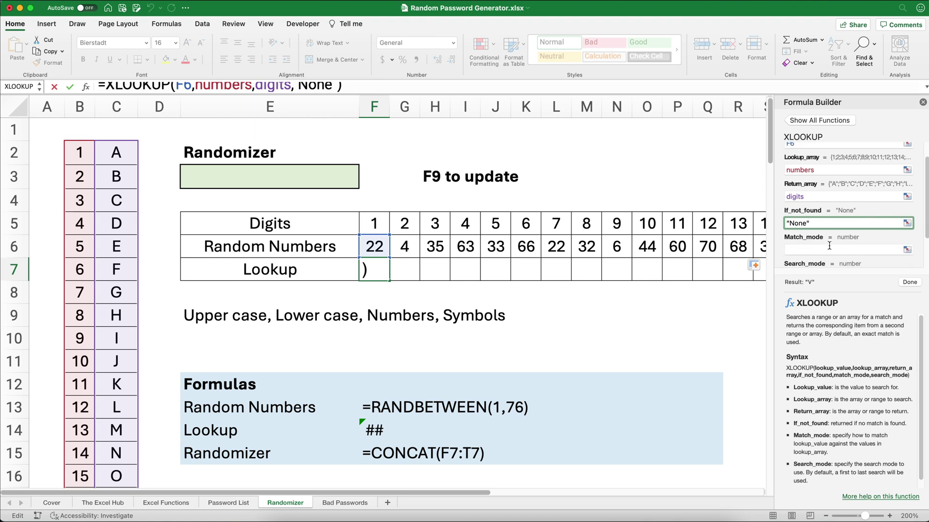
left_click(795, 224)
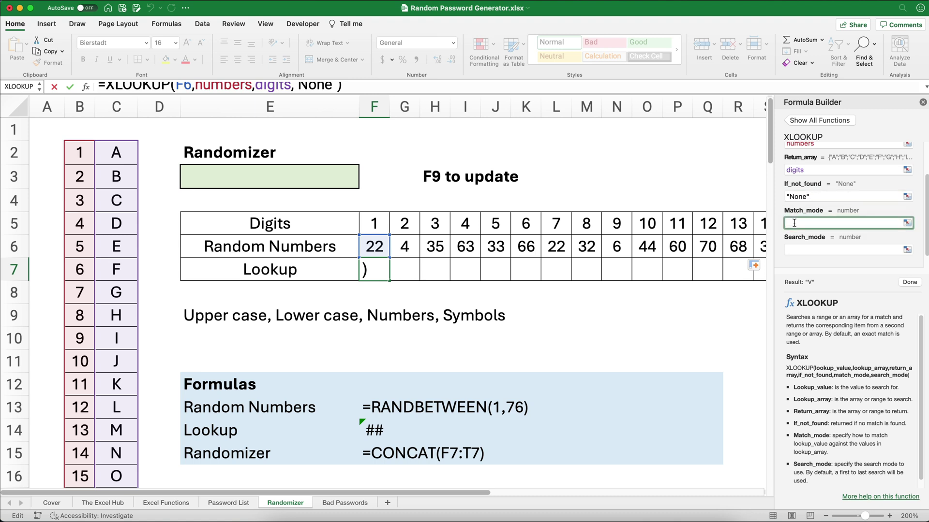
left_click(336, 88)
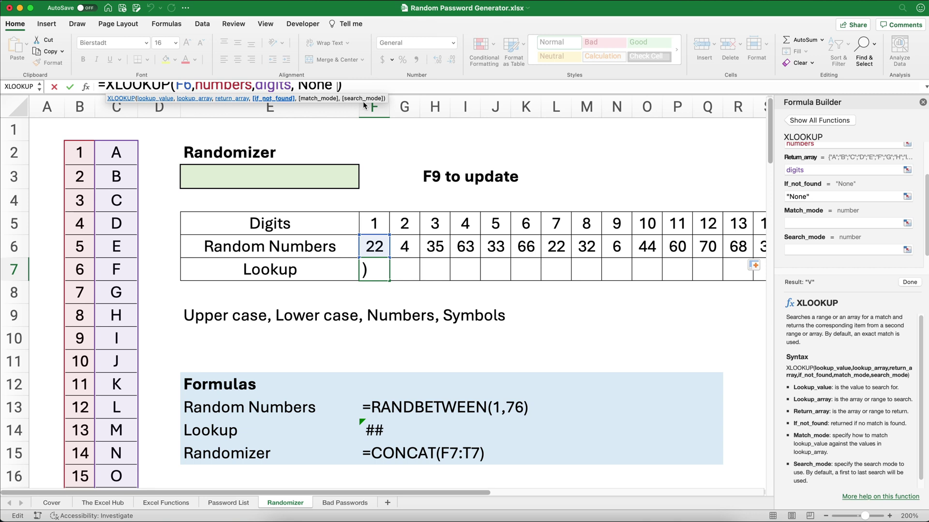
type(",")
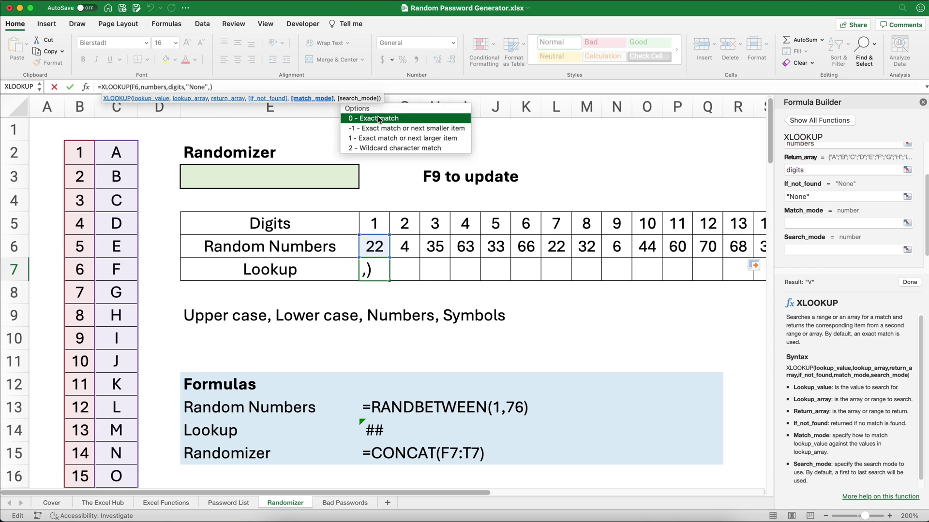
double_click(380, 121)
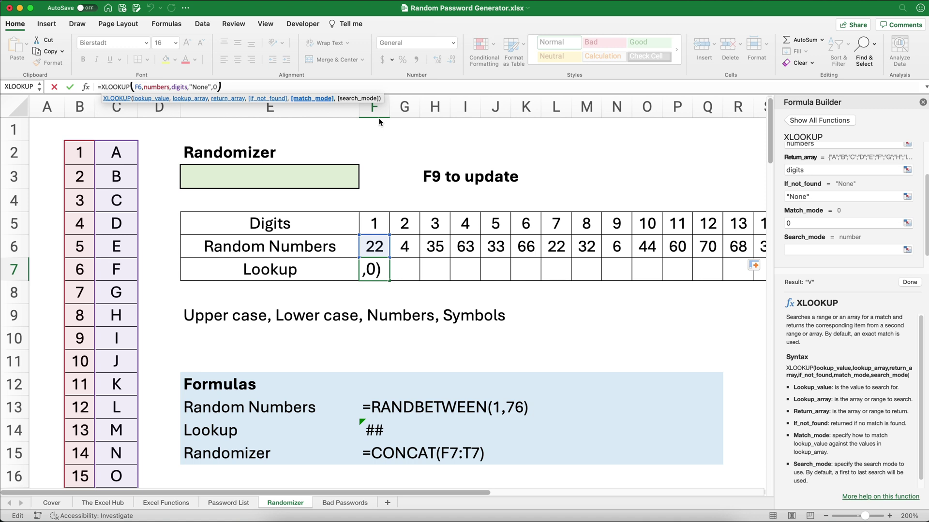
type(",")
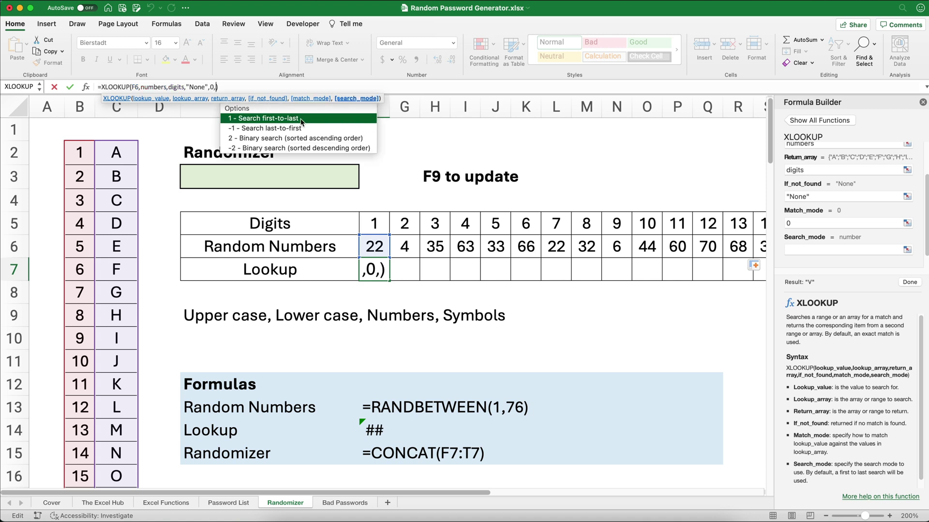
double_click(300, 121)
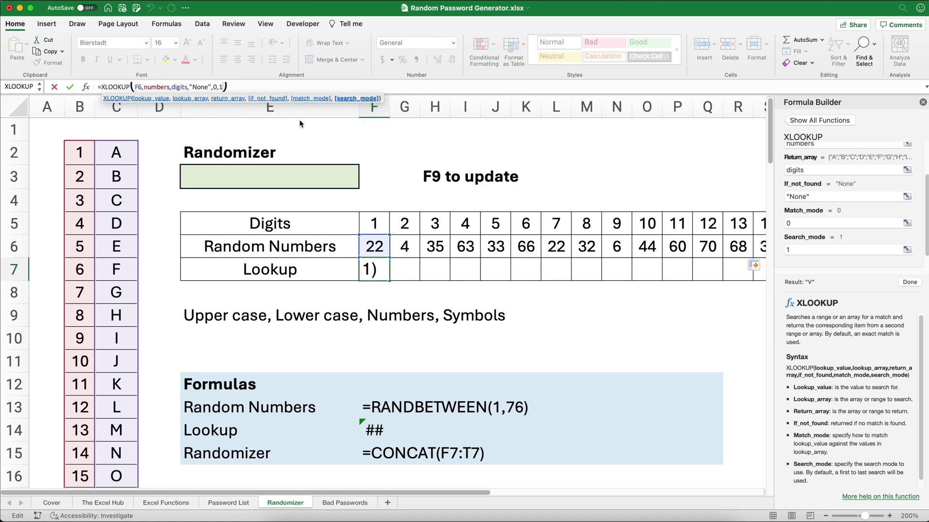
left_click(909, 283)
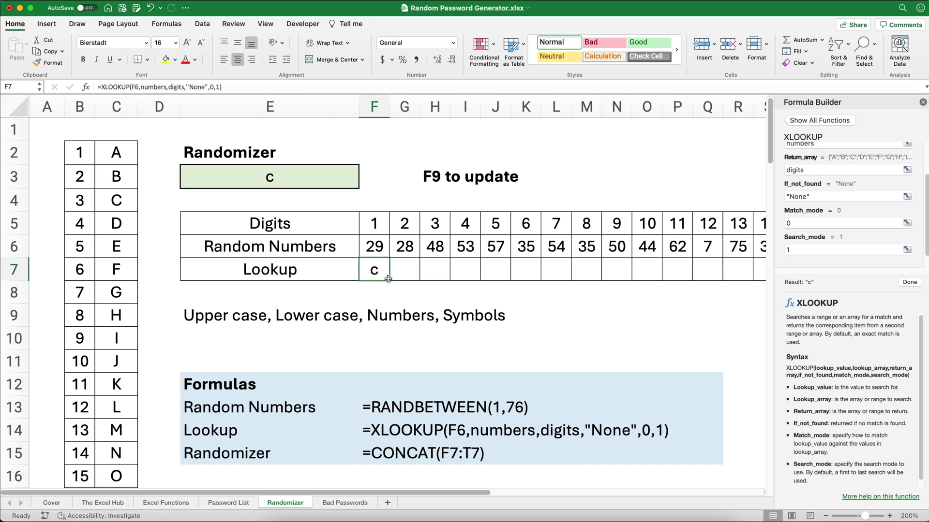
left_click_drag(389, 281, 663, 277)
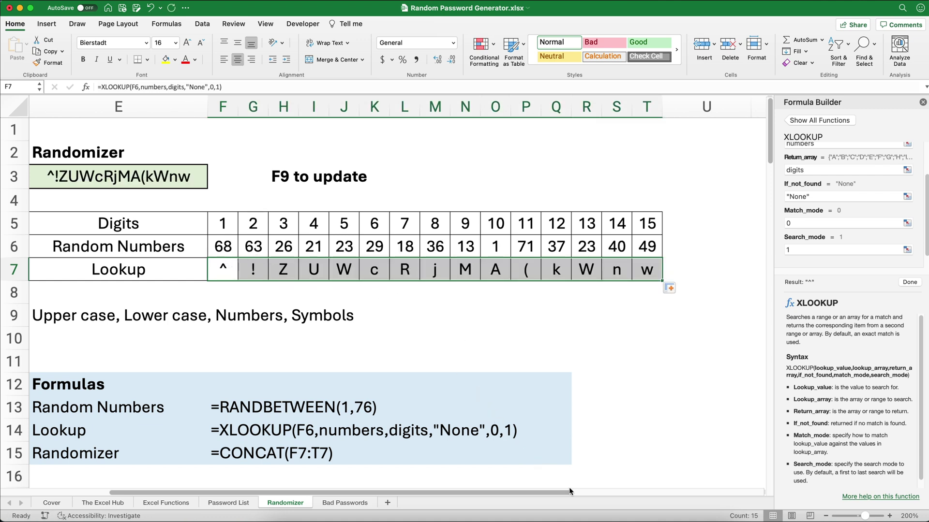
scroll(569, 492, "left", 5)
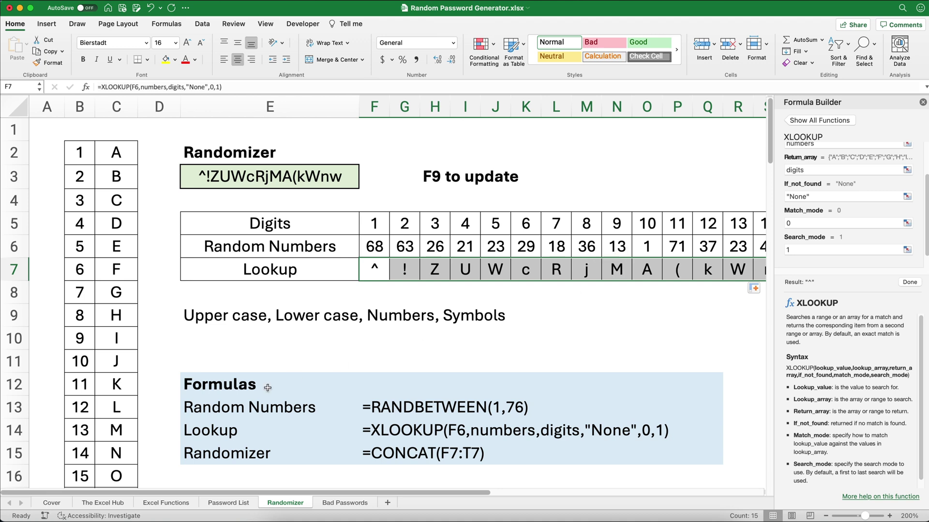
Replace the formula in E3 with =CONCAT(F7:T7) to join the 15 lookup characters
left_click(923, 103)
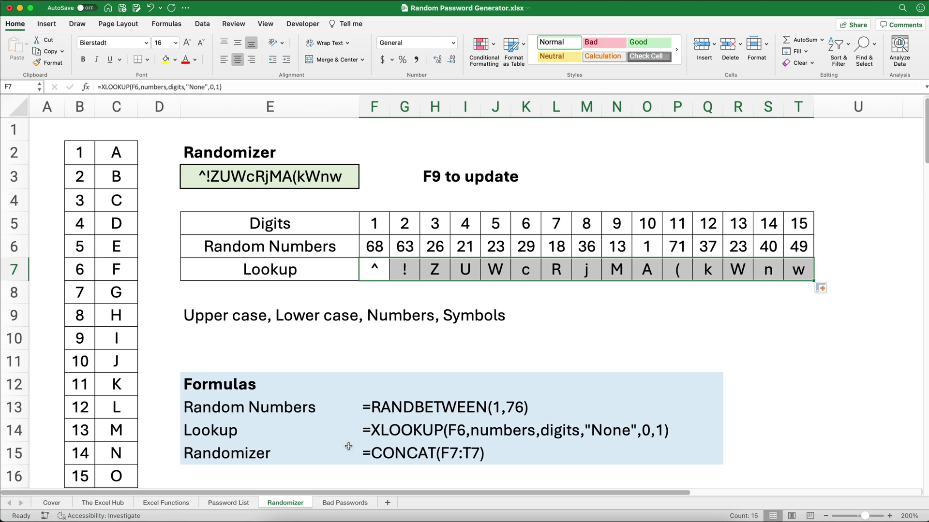
left_click_drag(396, 410, 564, 430)
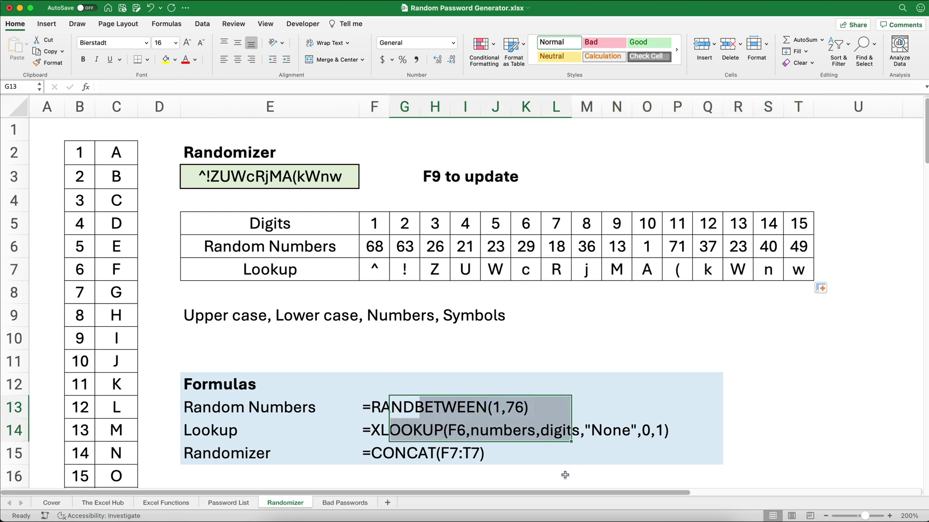
left_click(260, 179)
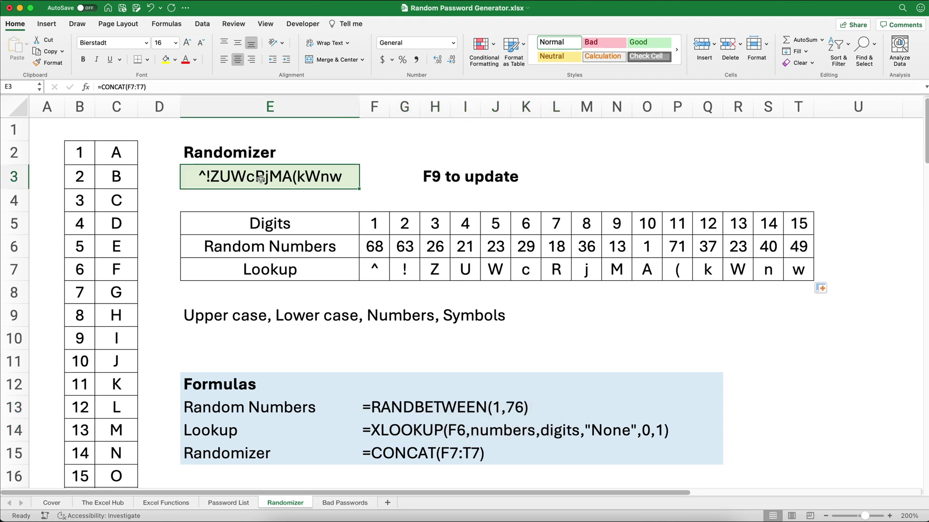
key("Delete")
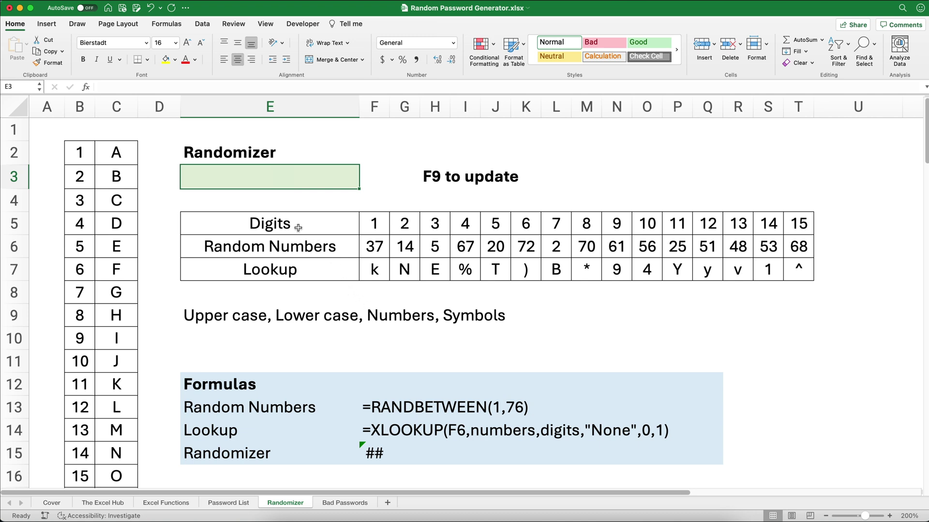
left_click(86, 87)
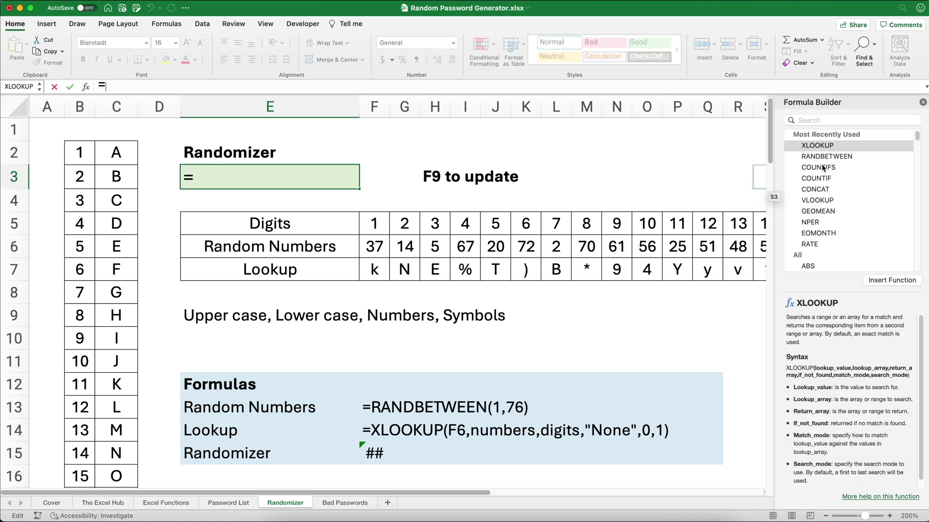
double_click(819, 189)
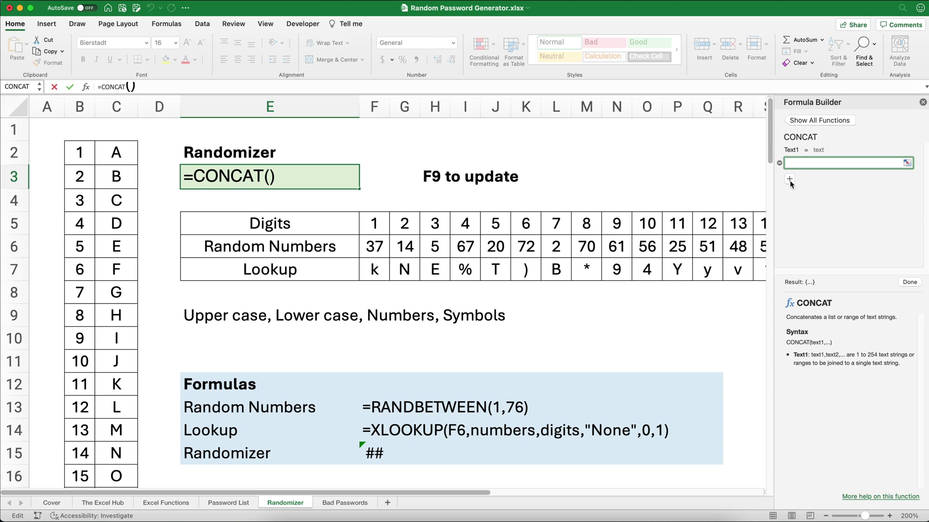
left_click_drag(370, 275, 646, 269)
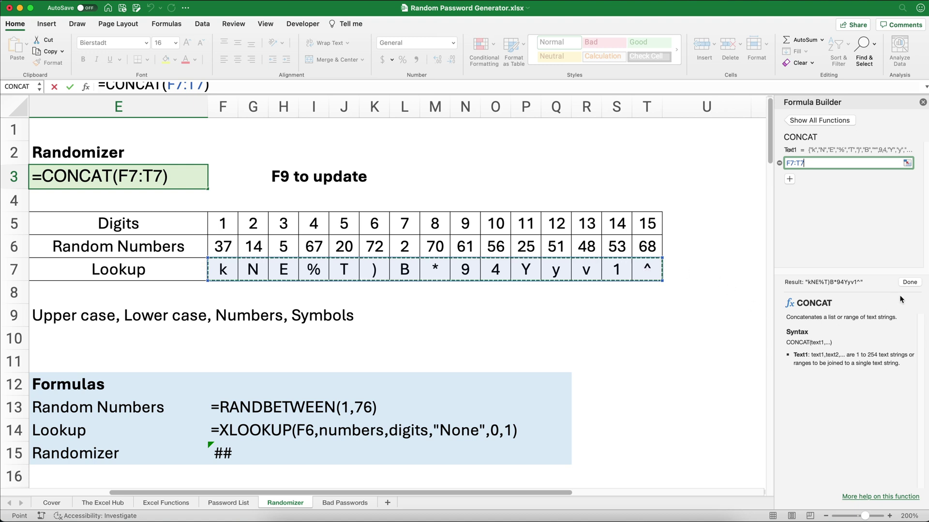
left_click(909, 283)
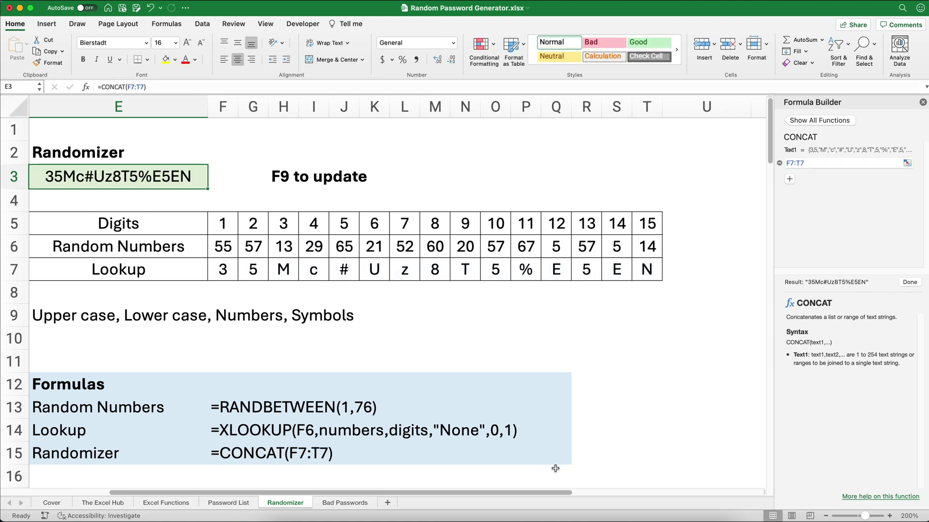
left_click_drag(536, 489, 435, 490)
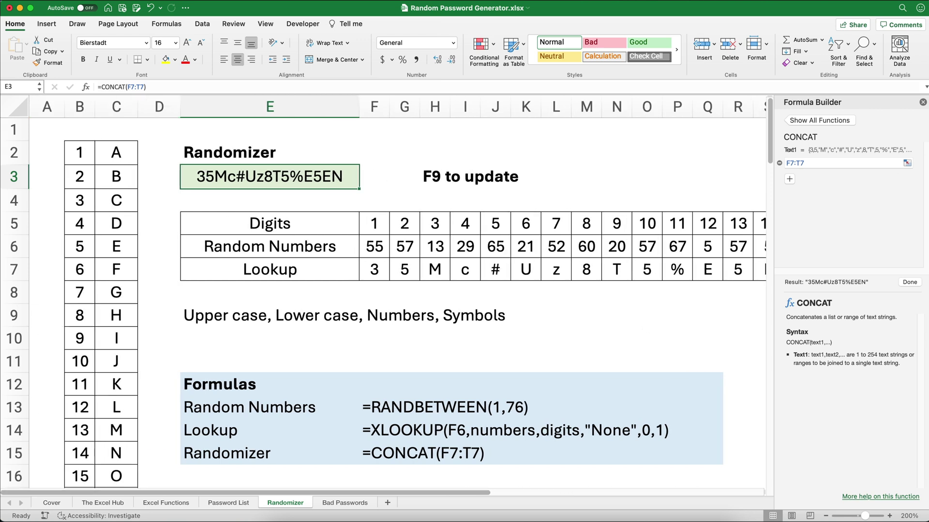
Recalculate the Randomizer sheet three times with F9 to roll fresh passwords in E3
left_click(923, 102)
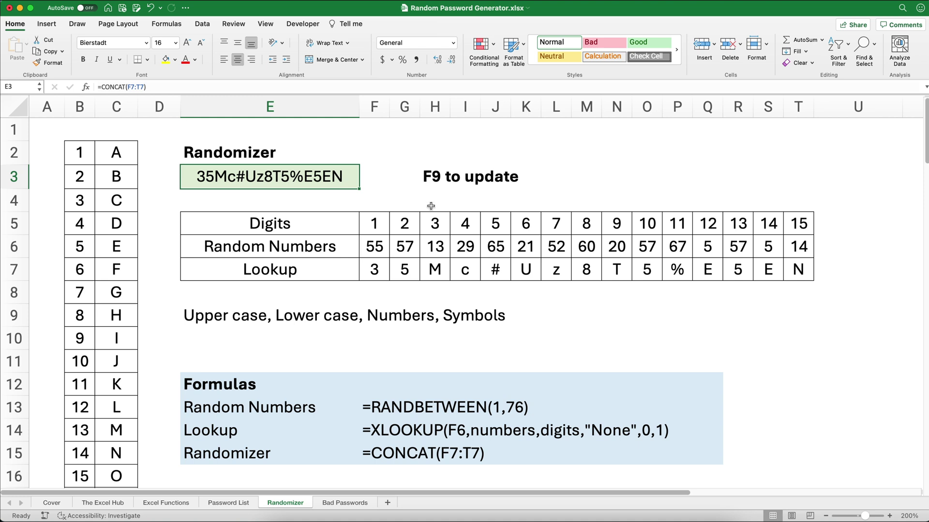
key("F9")
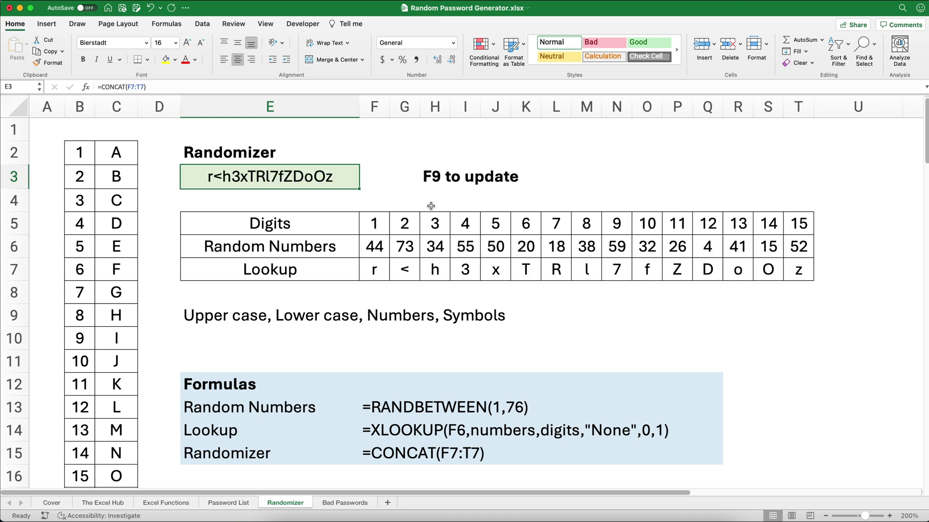
key("F9")
key("F9")
key("F9")
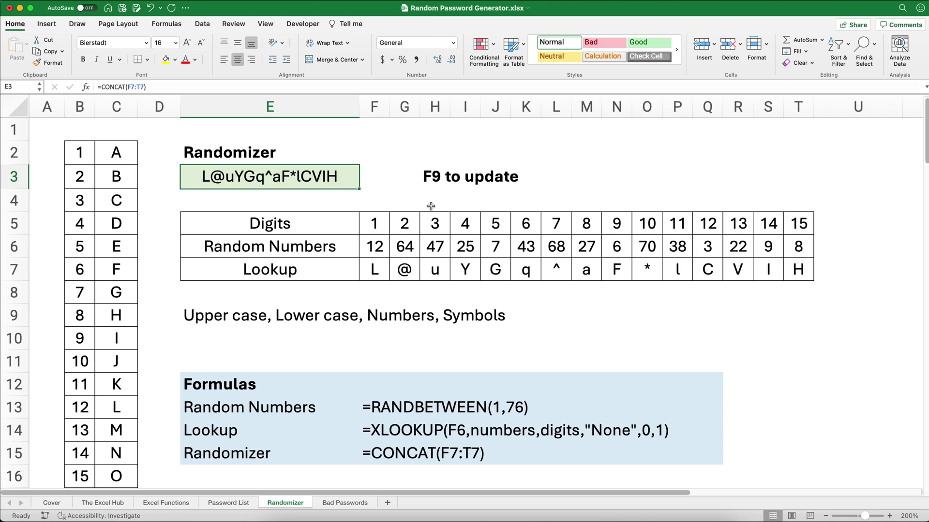
key("F9")
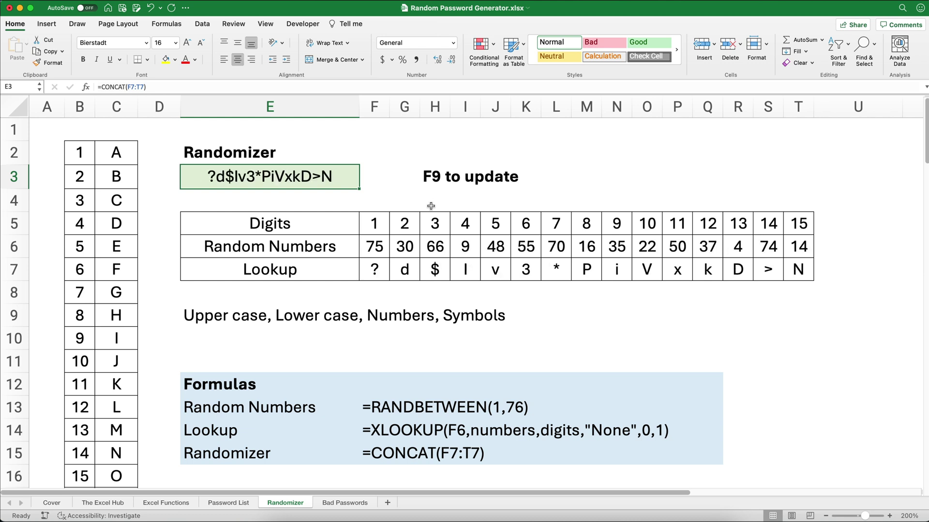
Link Password List cell D2 to =Randomizer!E3 and recalculate to refresh the password
left_click(245, 505)
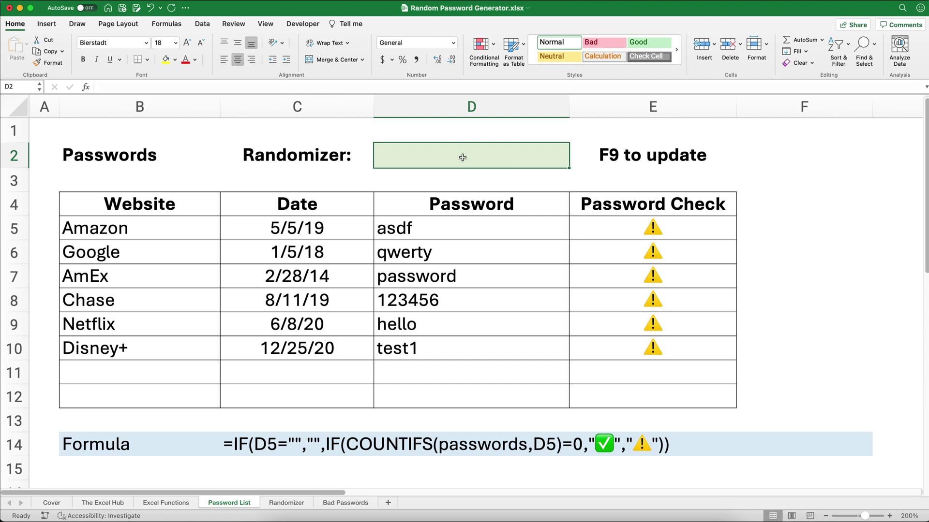
type("=")
left_click(290, 504)
left_click(299, 177)
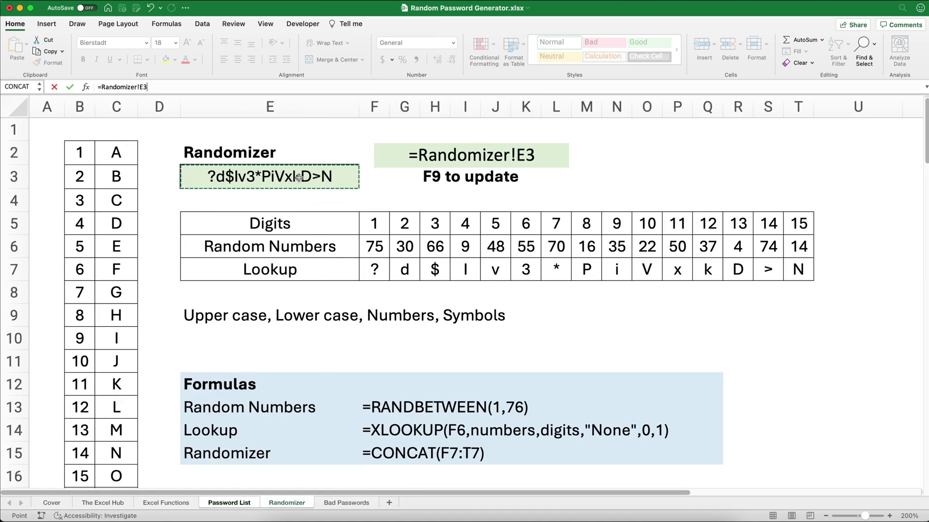
key("Return")
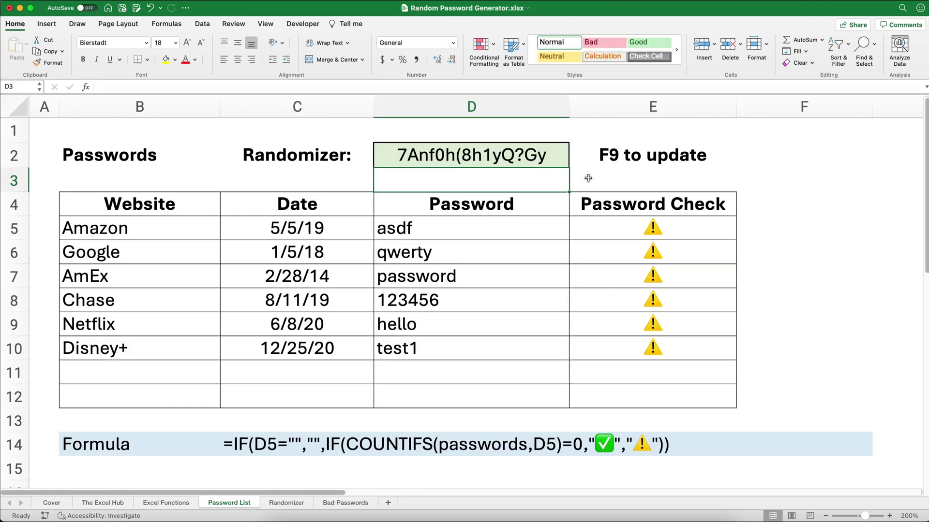
left_click(610, 175)
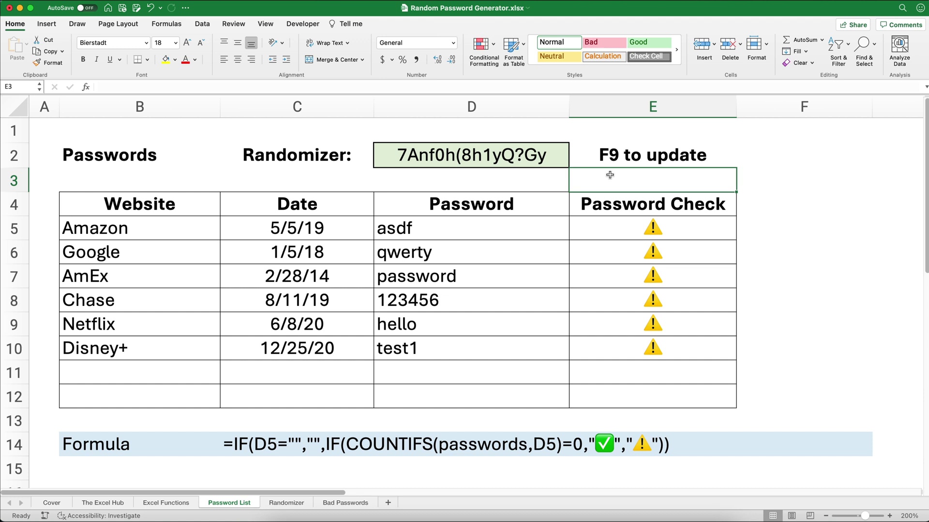
key("F9")
key("F9")
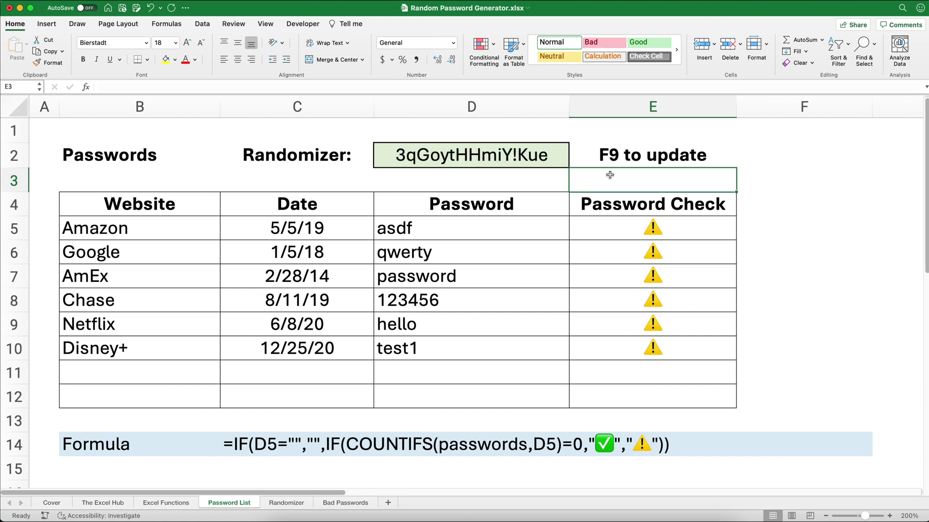
key("F9")
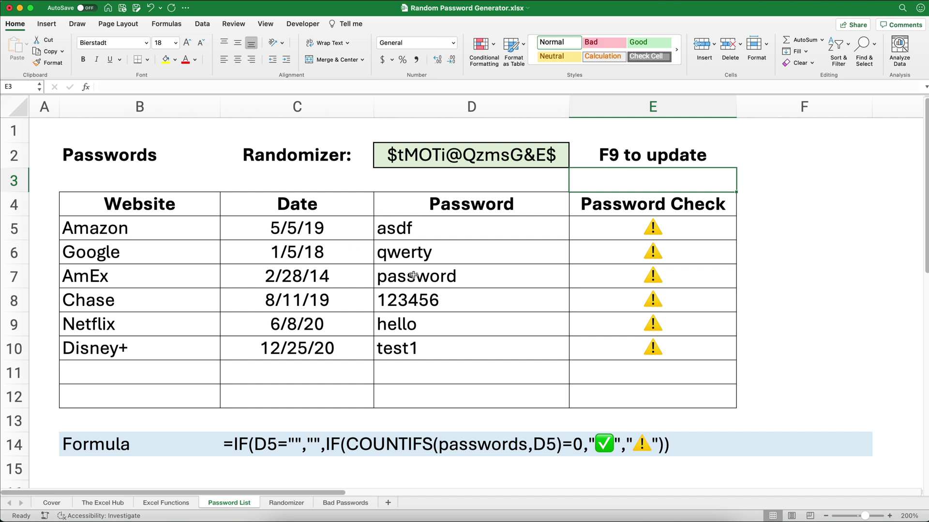
Paste the generated password from D2 into Amazon's cell D5 as a fixed value
left_click(431, 155)
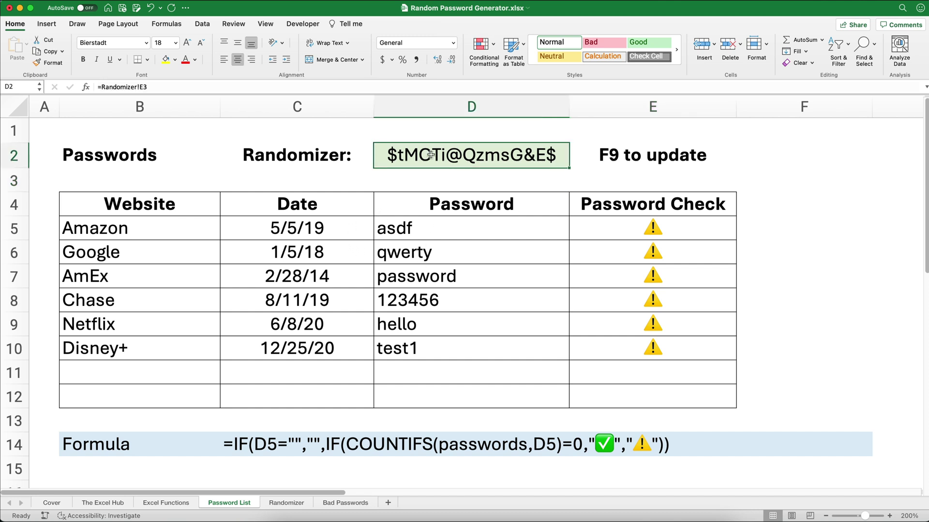
key("super+c")
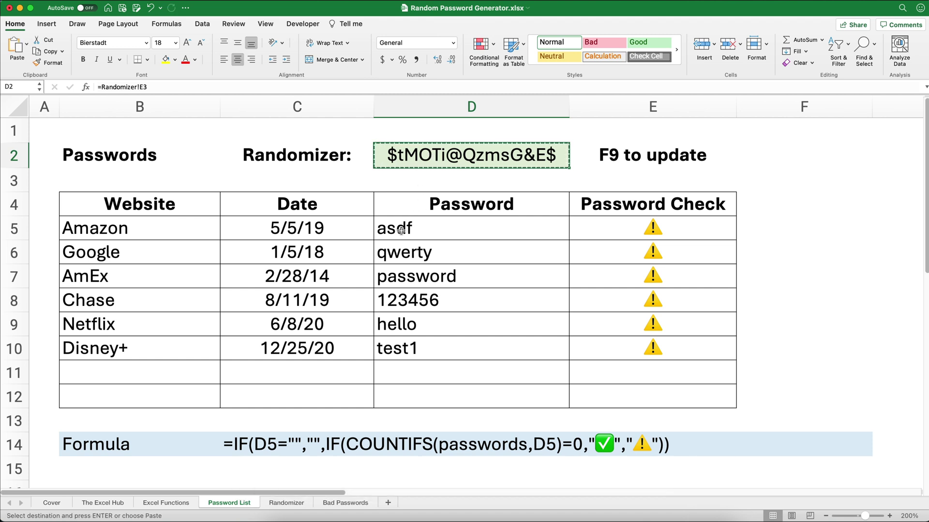
left_click(401, 230)
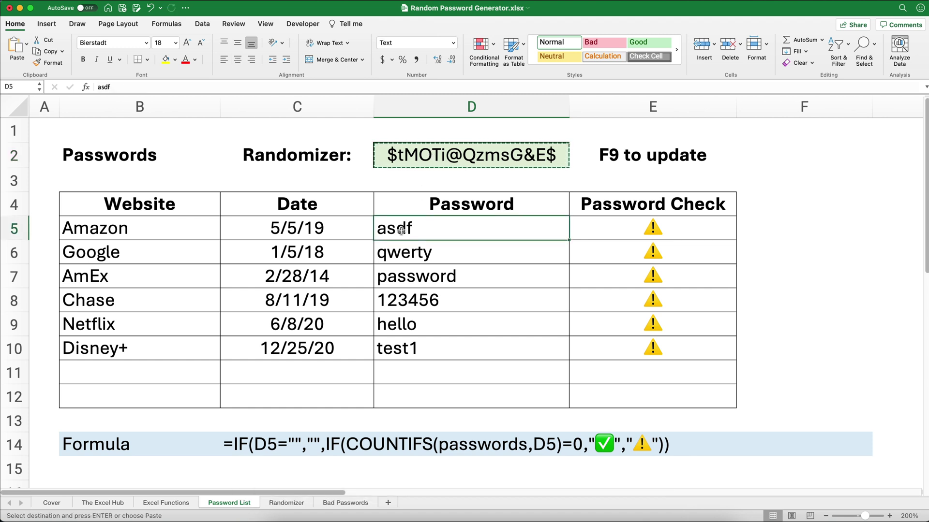
right_click(401, 231)
mouse_move(431, 272)
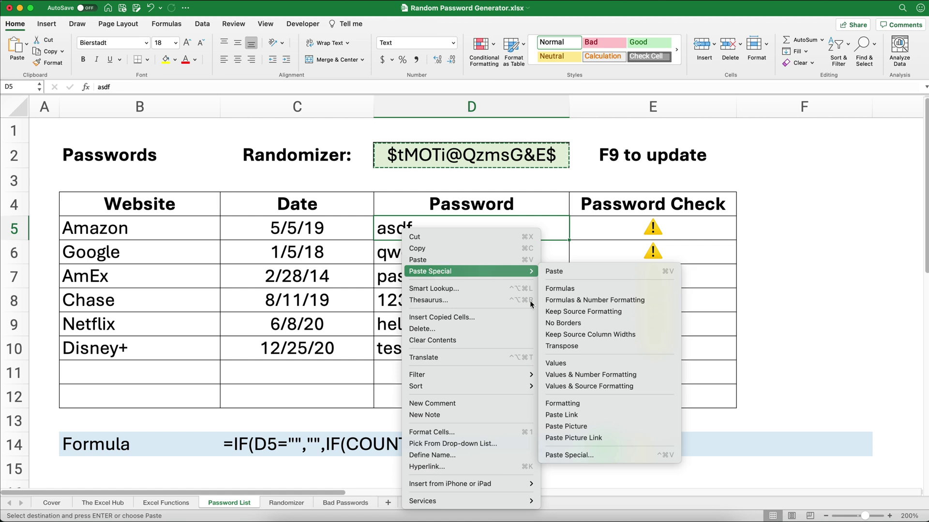
left_click(564, 363)
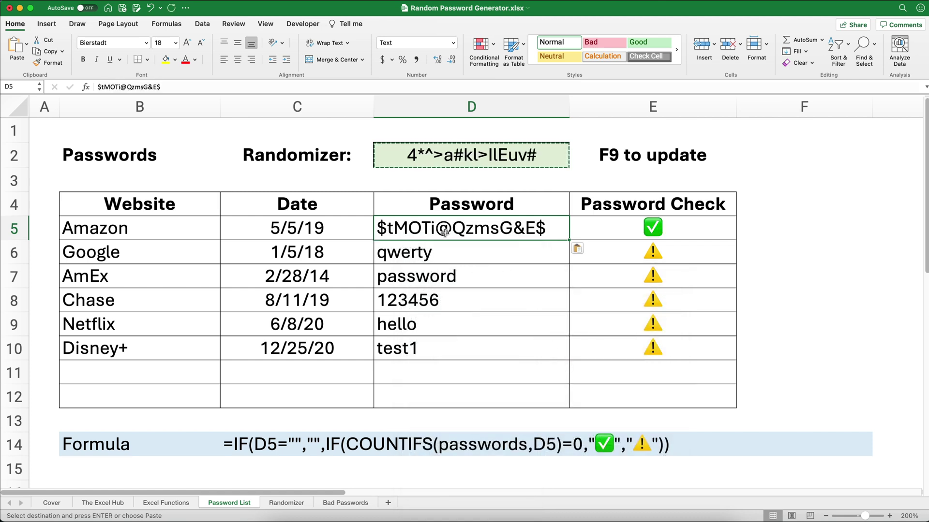
Enter today's date, 5/24/21, in Amazon's date cell C5
left_click(314, 229)
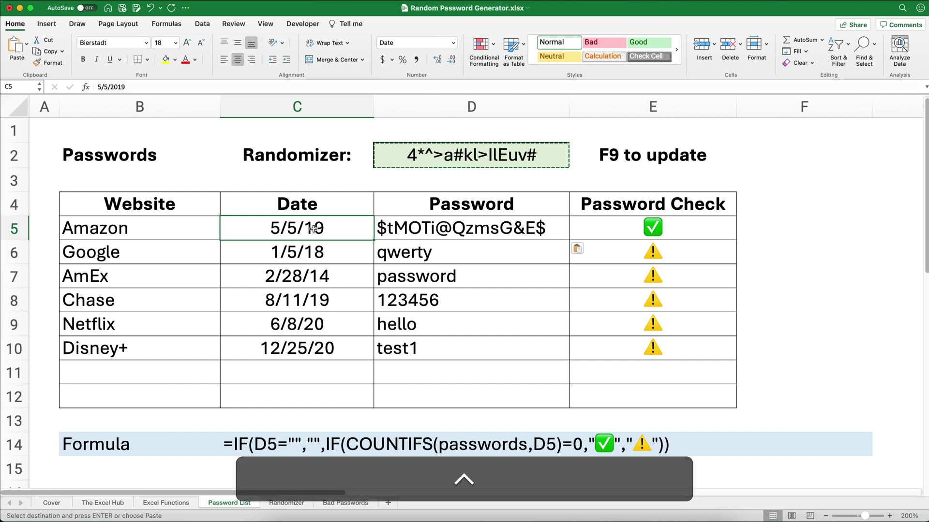
key("ctrl+semicolon")
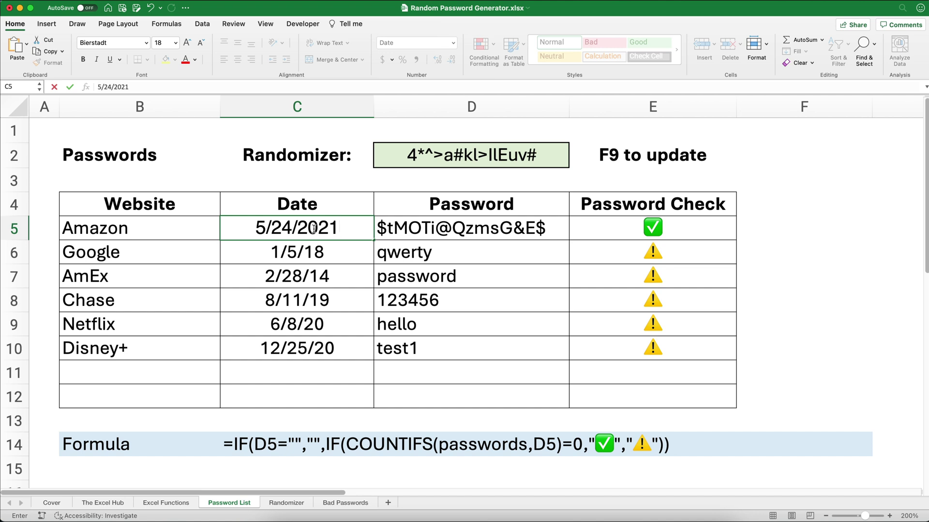
key("Return")
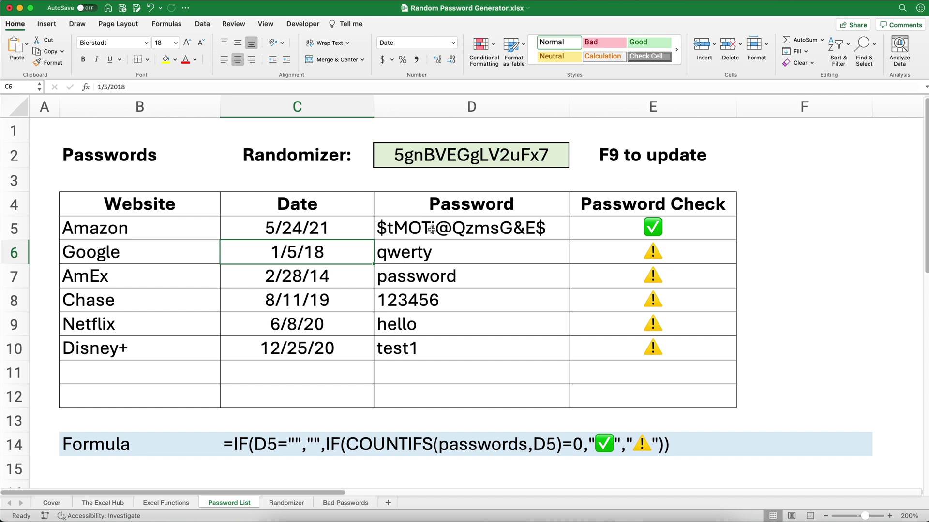
Paste a newly generated password from D2 into Google's cell D6 as a fixed value
key("super+z")
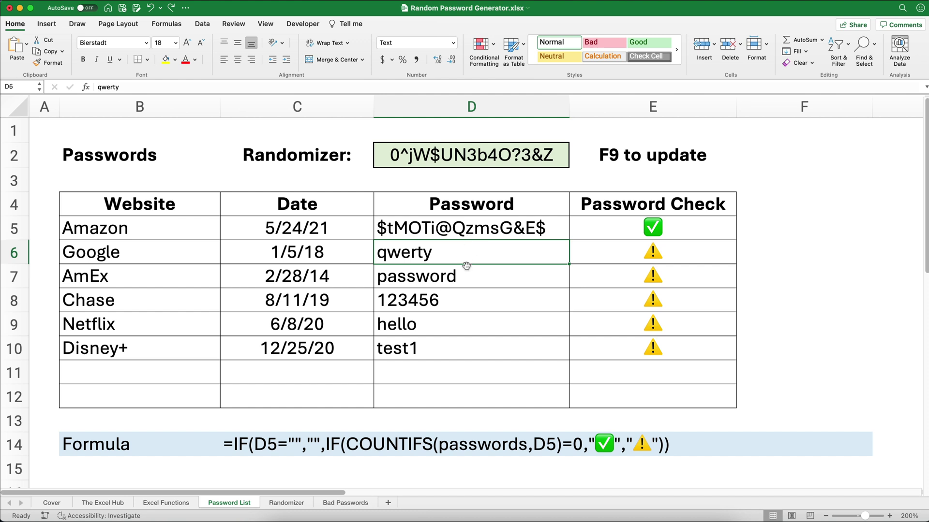
left_click(429, 163)
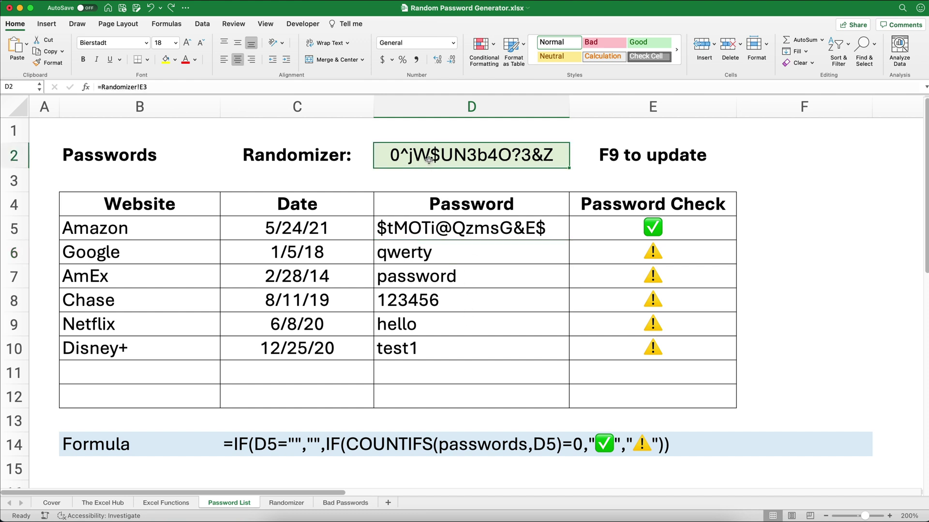
key("super+c")
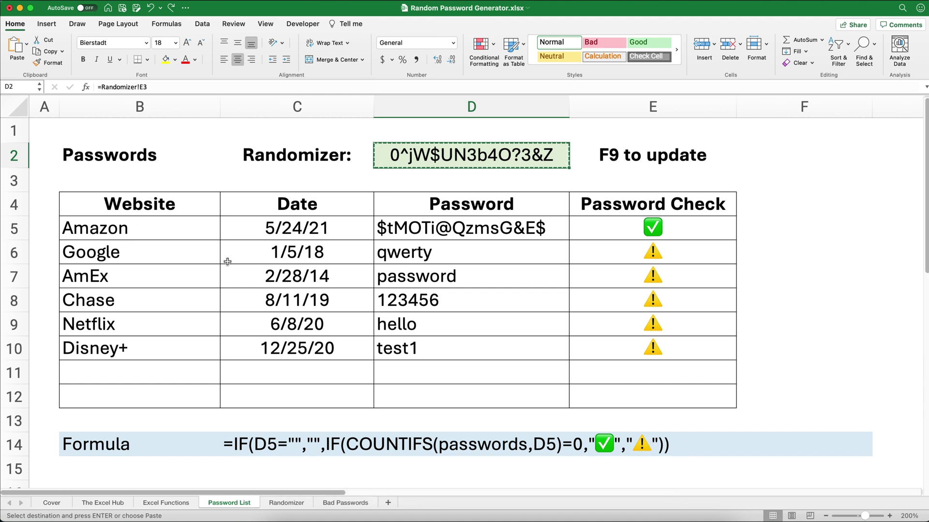
left_click(402, 254)
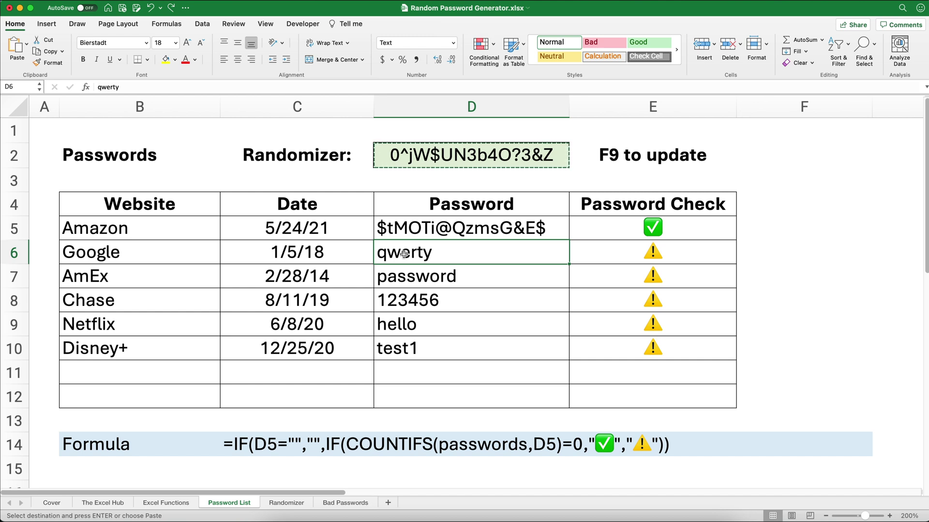
right_click(404, 254)
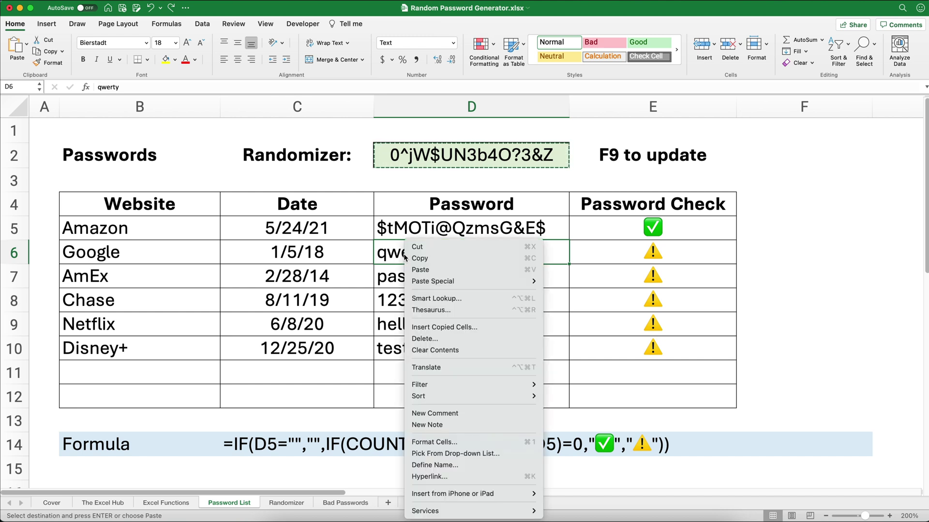
mouse_move(431, 279)
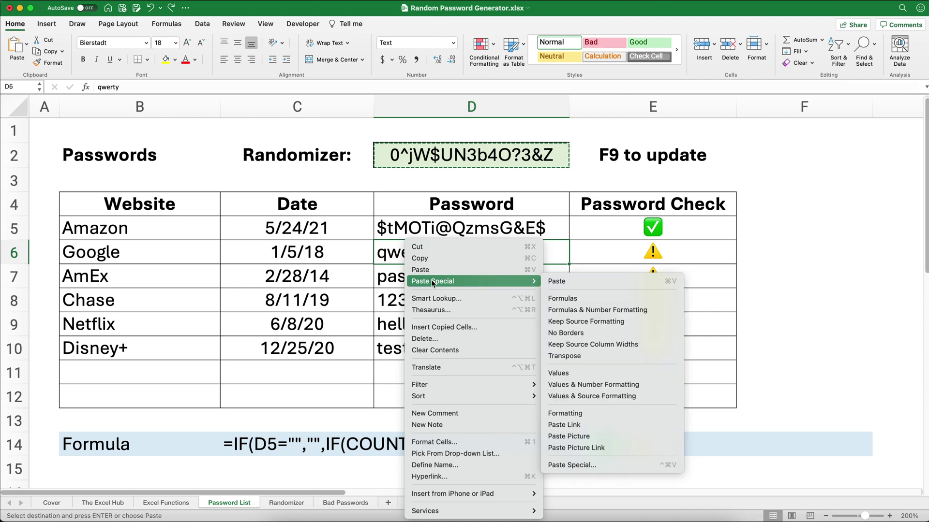
left_click(556, 375)
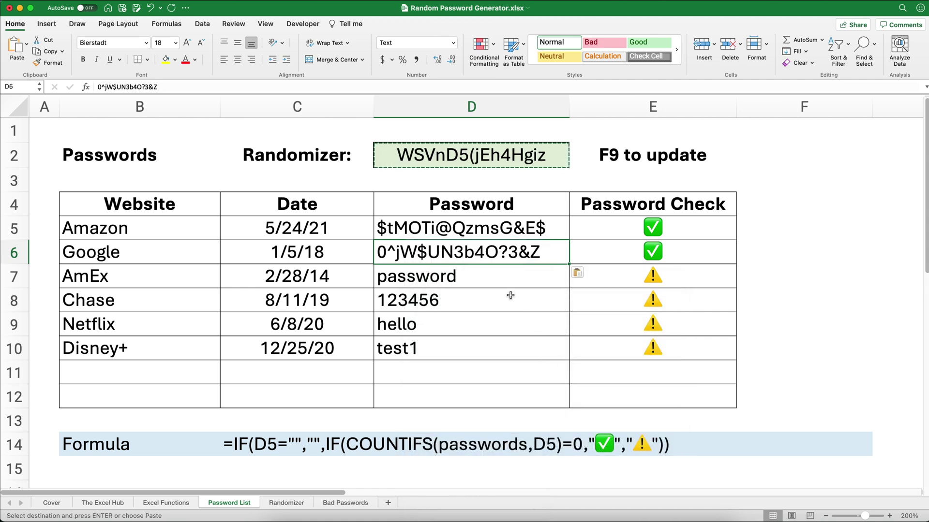
left_click(498, 281)
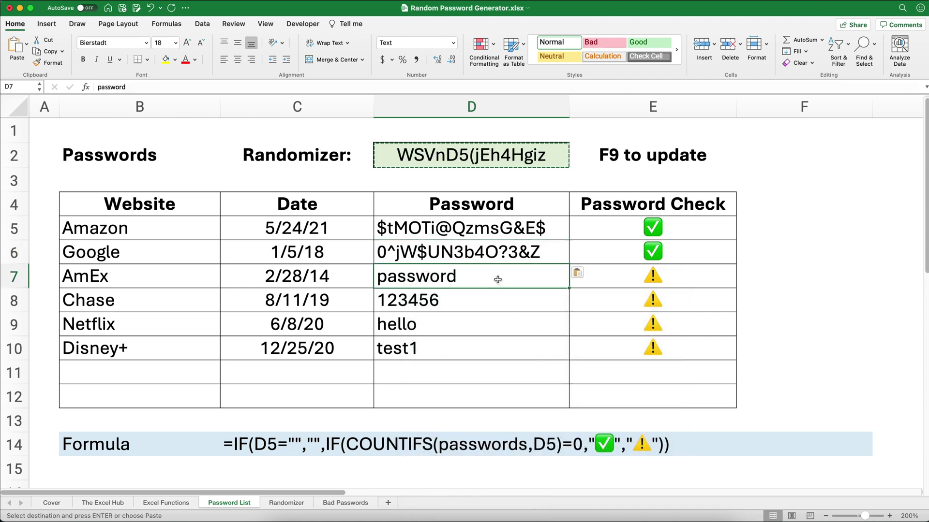
Enter today's date, 5/24/21, in Google's date cell C6
left_click(319, 252)
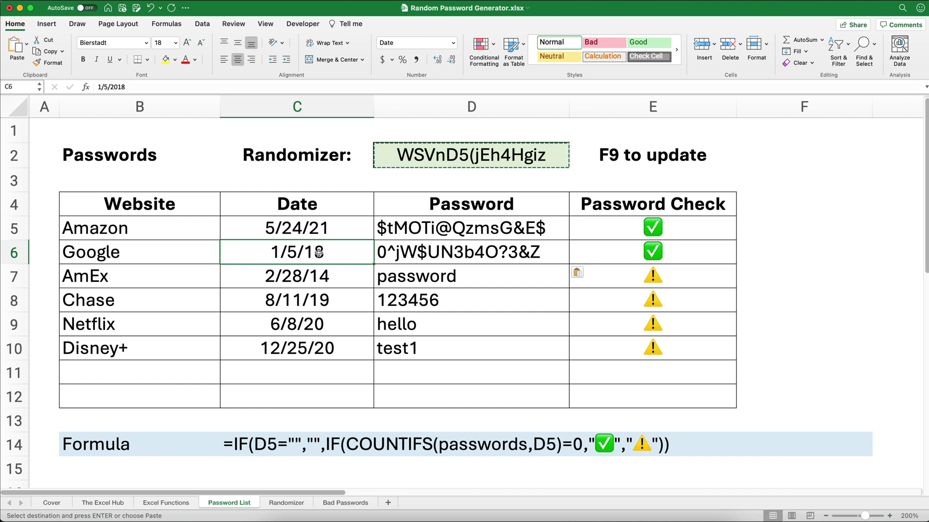
key("ctrl+semicolon")
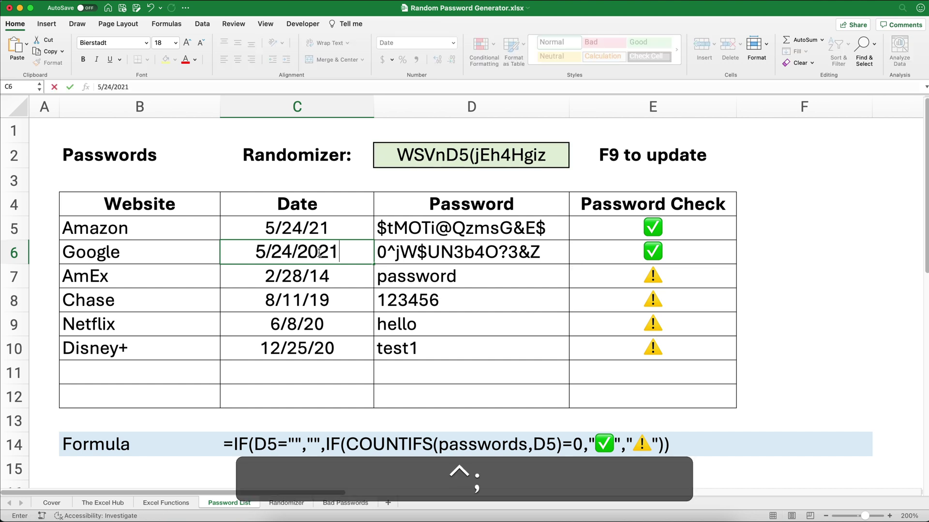
key("Return")
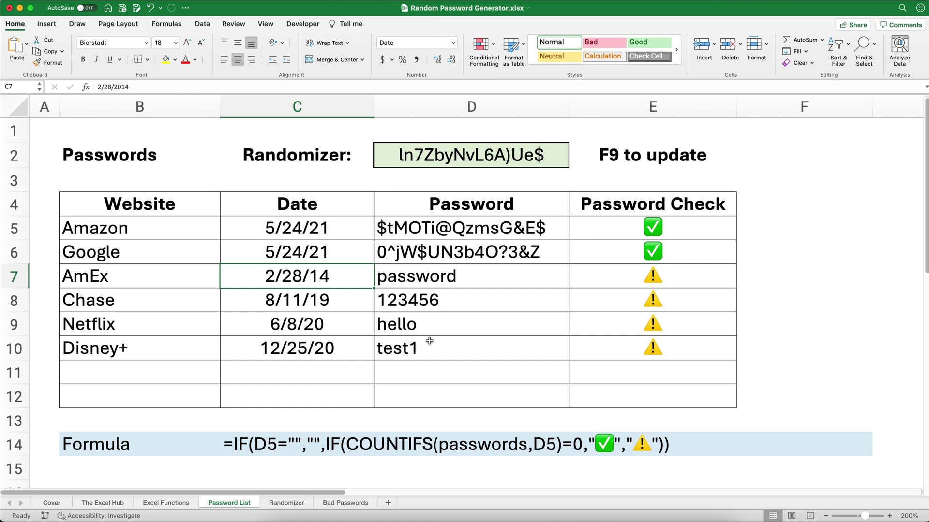
key("super")
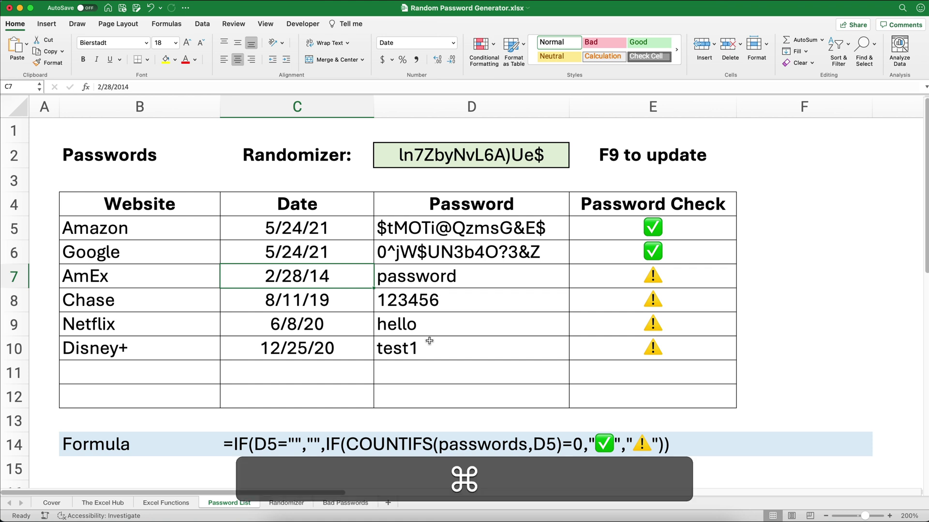